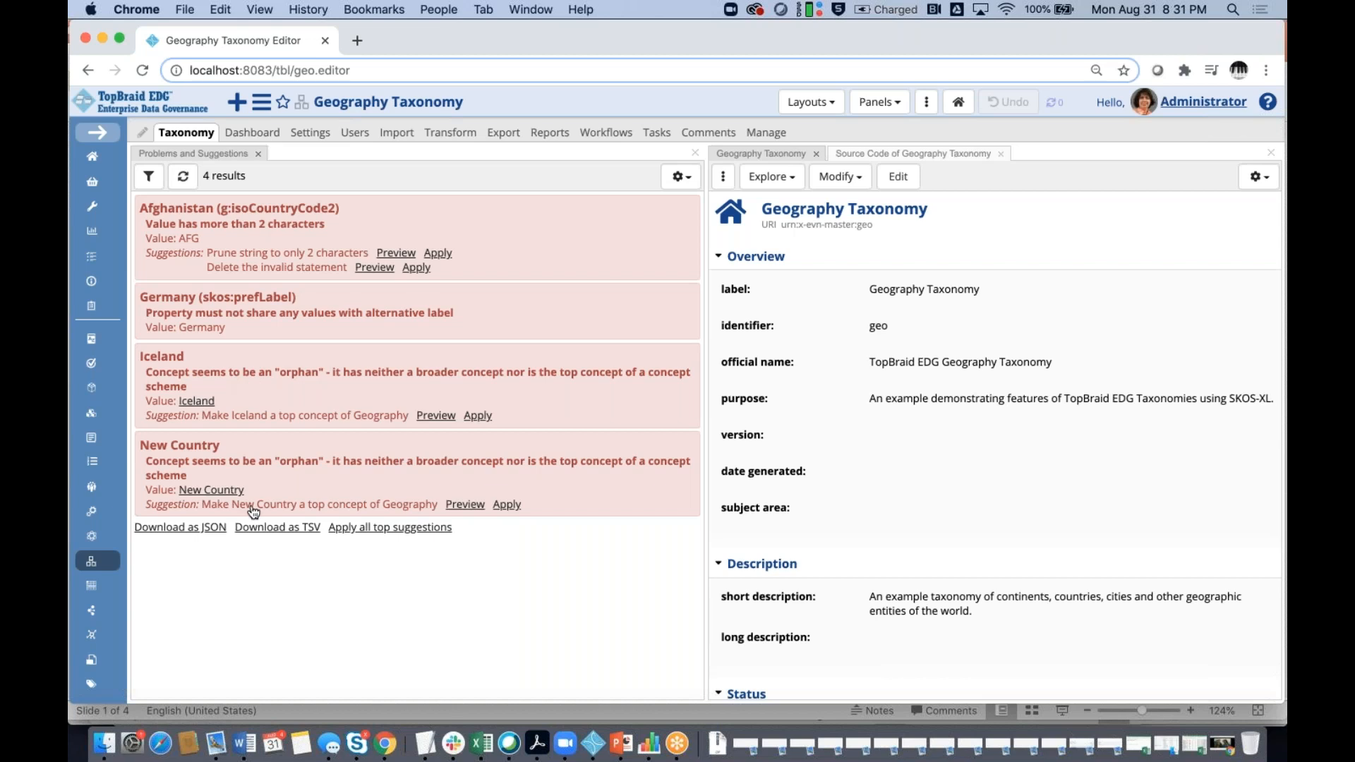
- Open Afghanistan from the problem results and turn off the display of properties that have no values
click(187, 213)
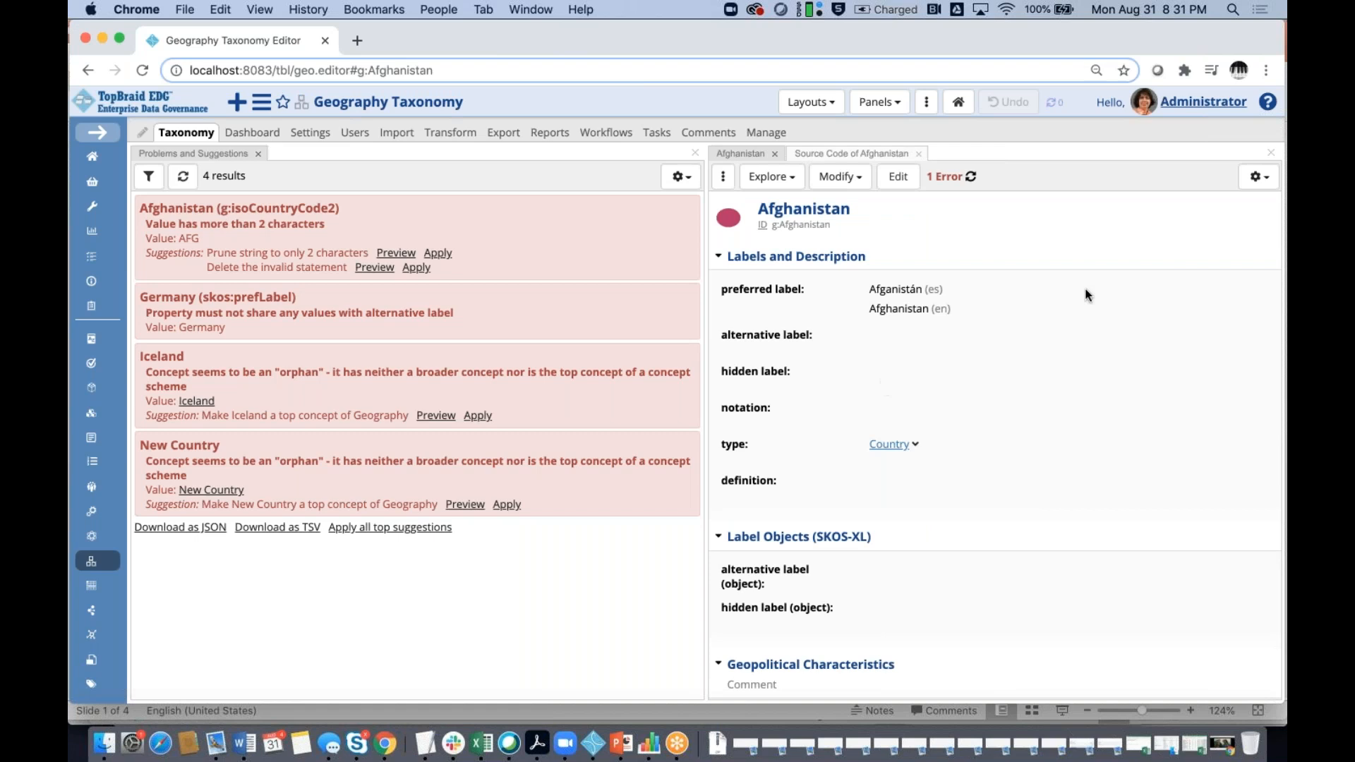
click(1258, 176)
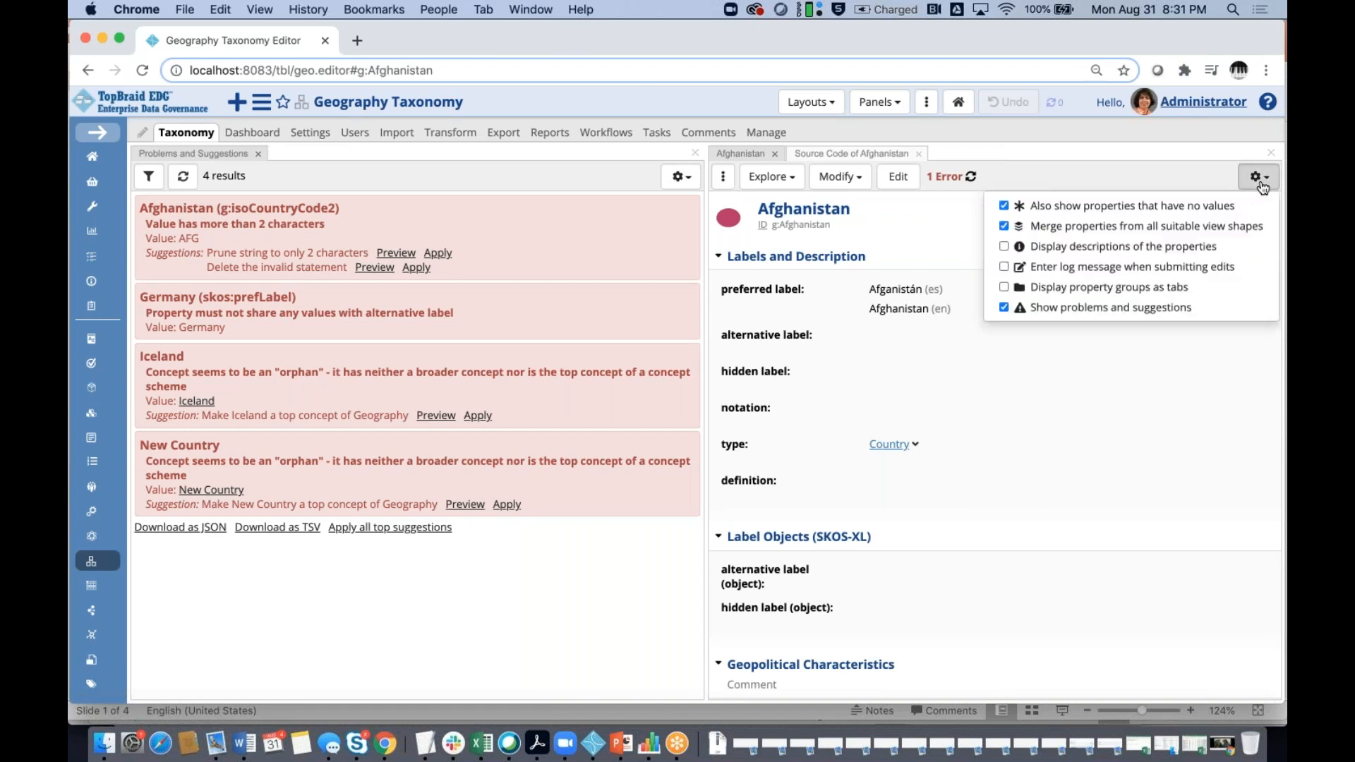
click(1004, 207)
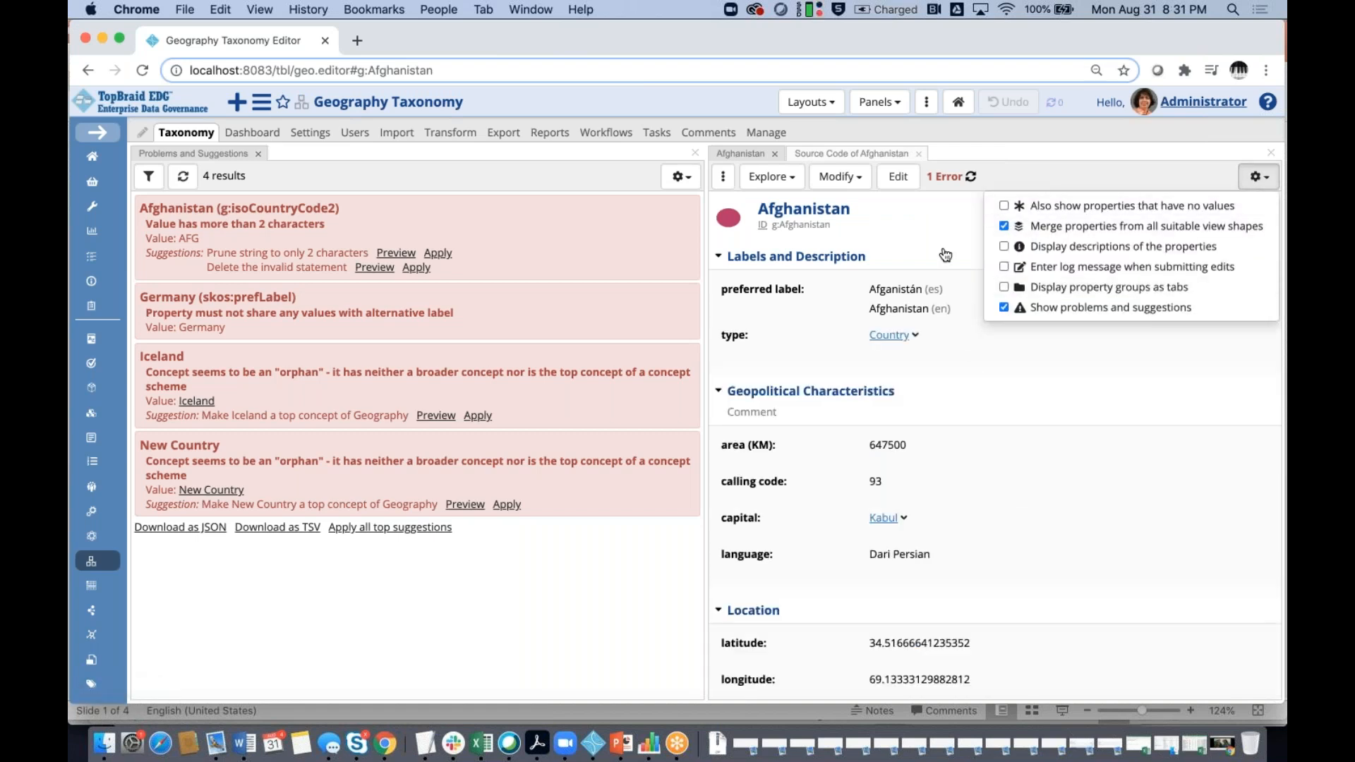
- Apply the suggestion to prune Afghanistan's ISO ALPHA-2 country code to only 2 characters
scroll(946, 255, down, 5)
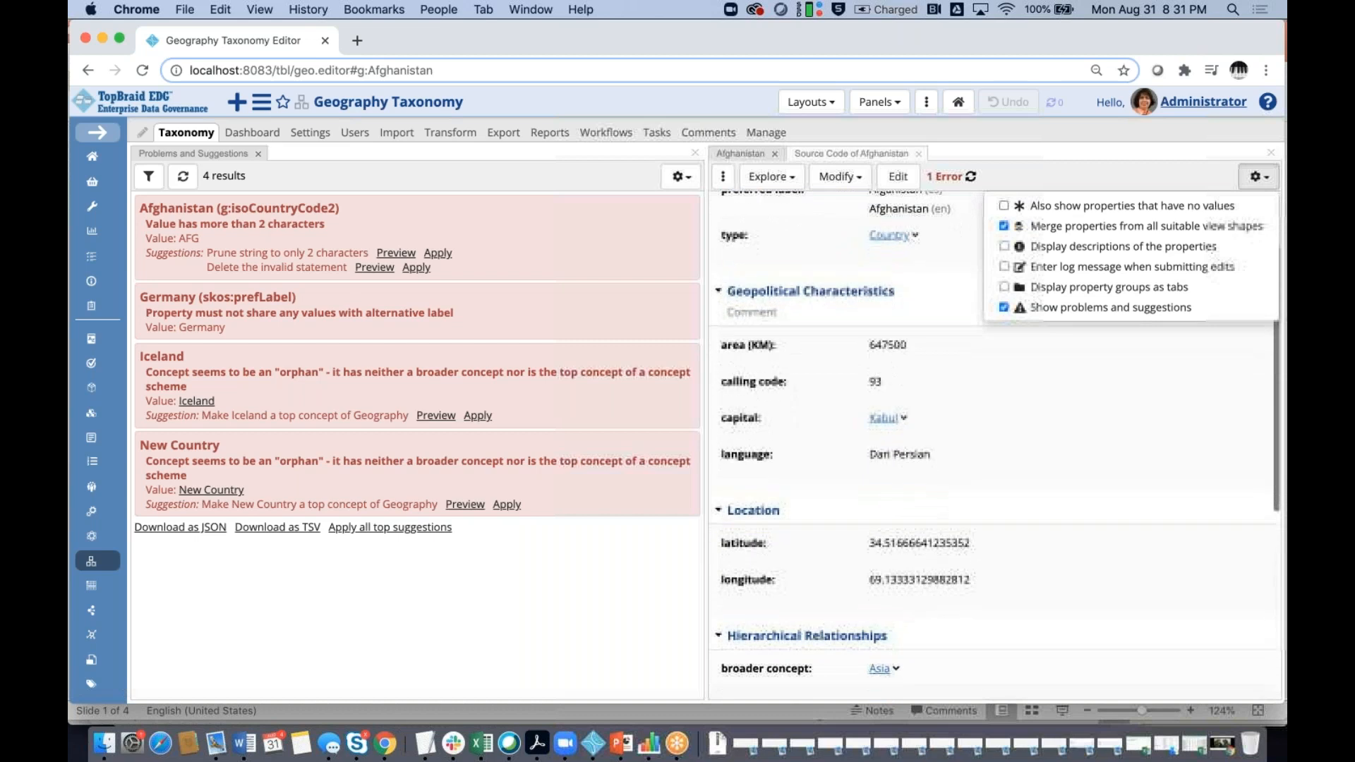
scroll(995, 438, down, 7)
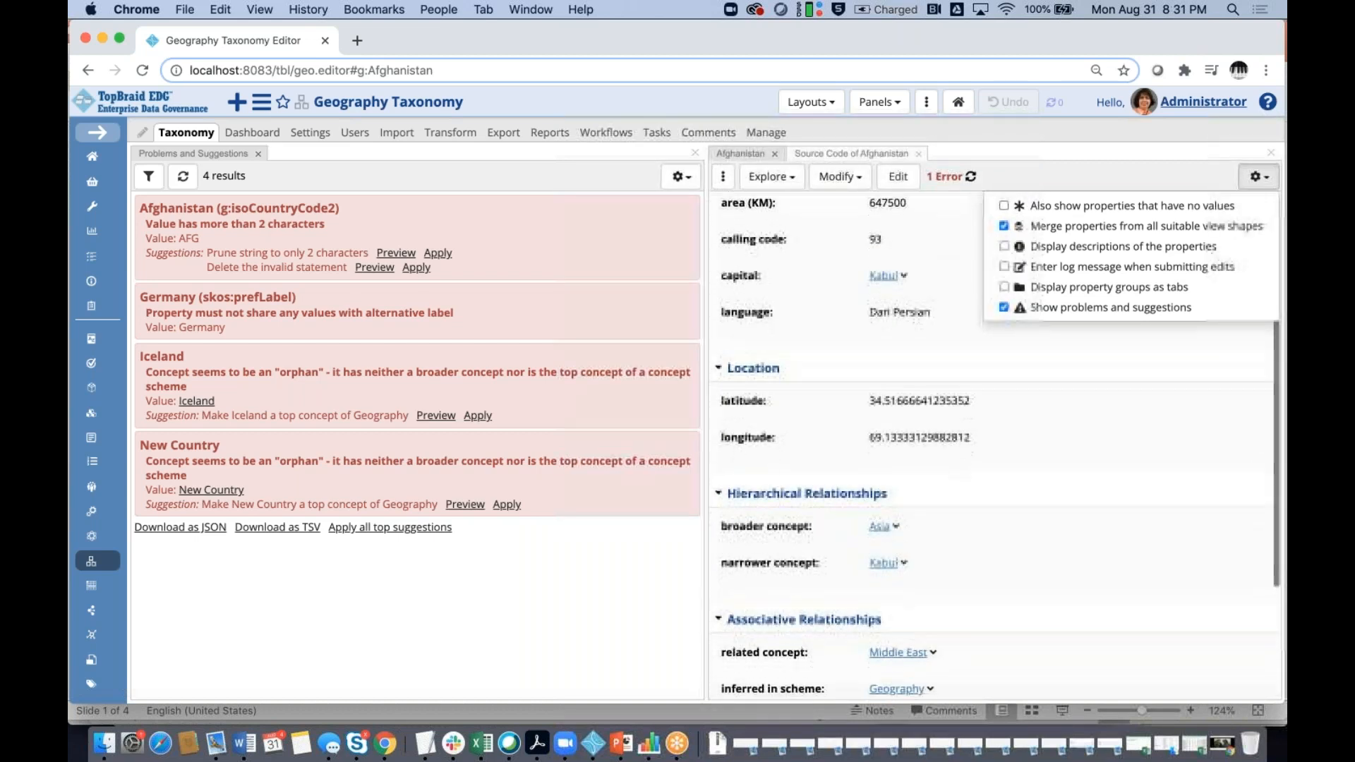
scroll(917, 508, down, 3)
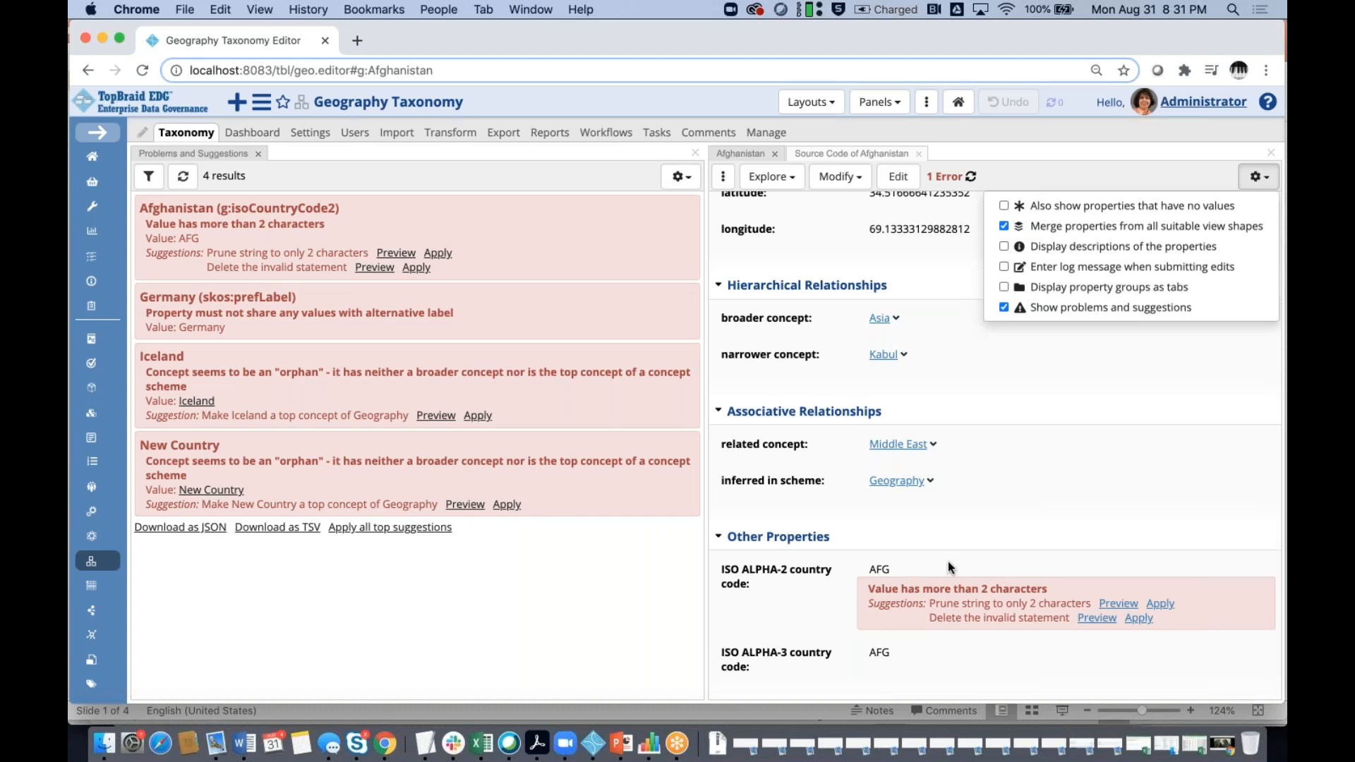
click(438, 254)
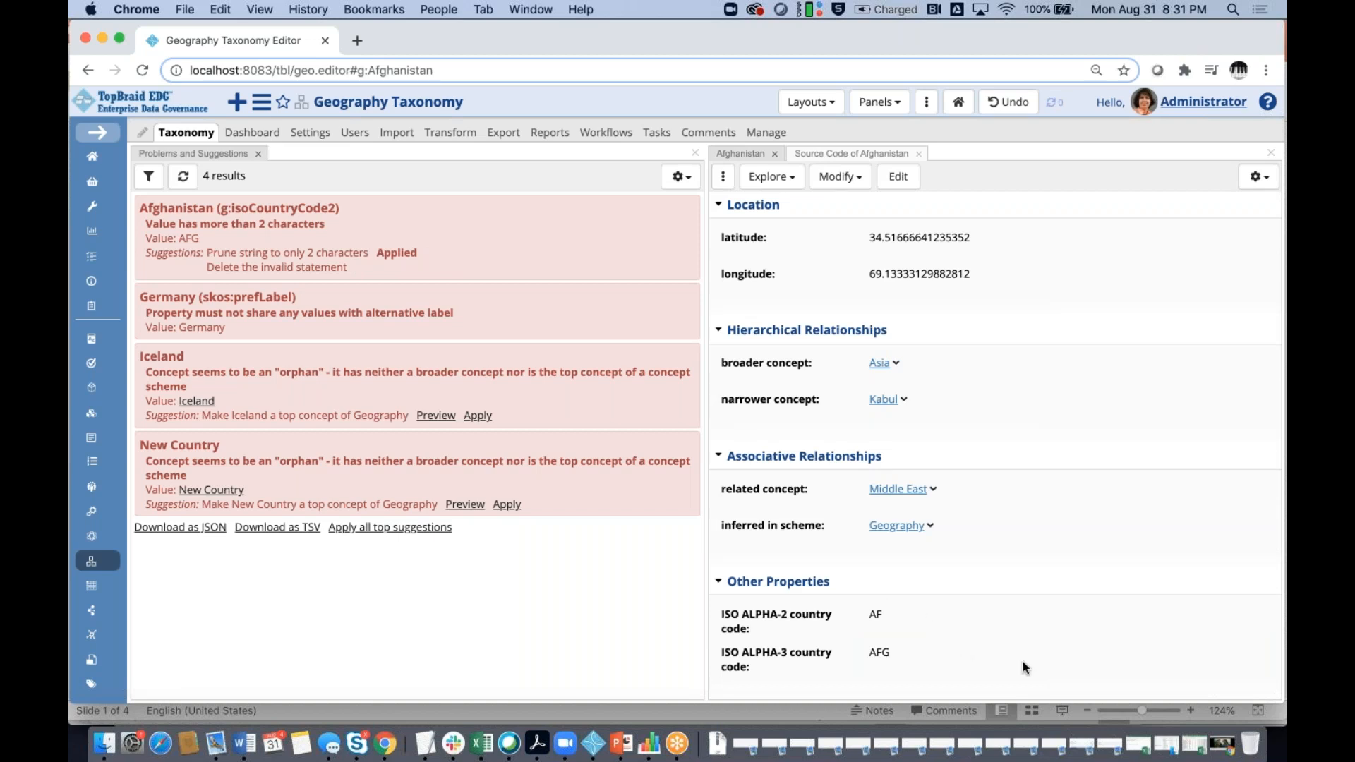
- Open Germany from the problem results and turn off the display of problems and suggestions on its form
click(169, 302)
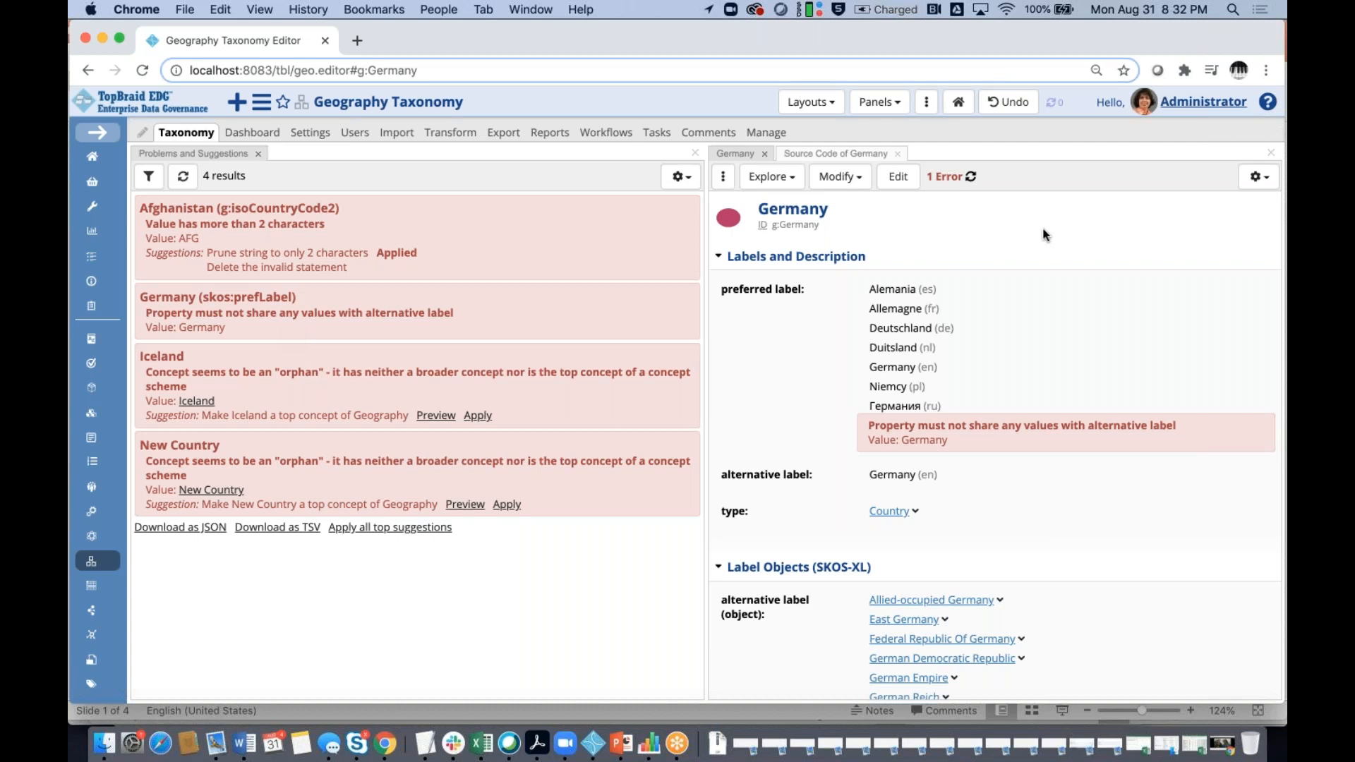
scroll(1009, 267, down, 5)
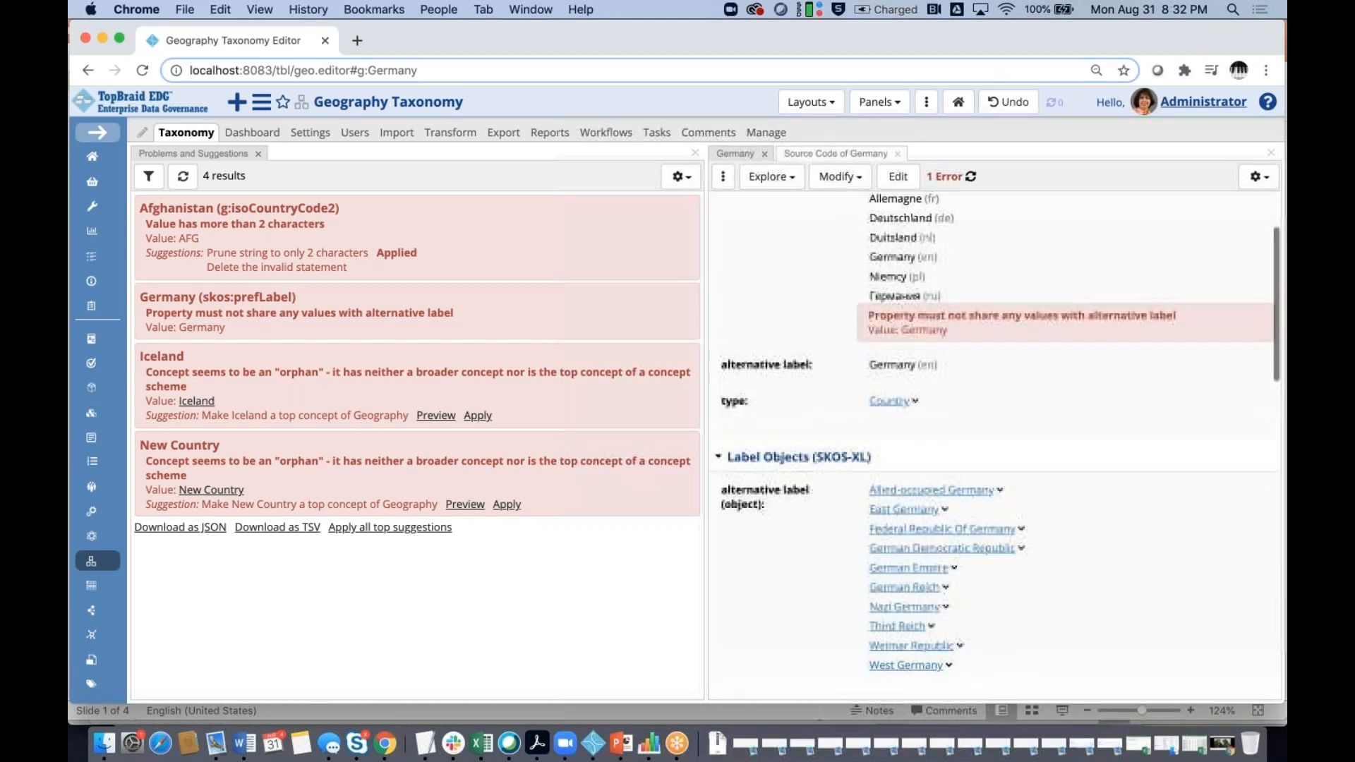
scroll(1023, 264, up, 4)
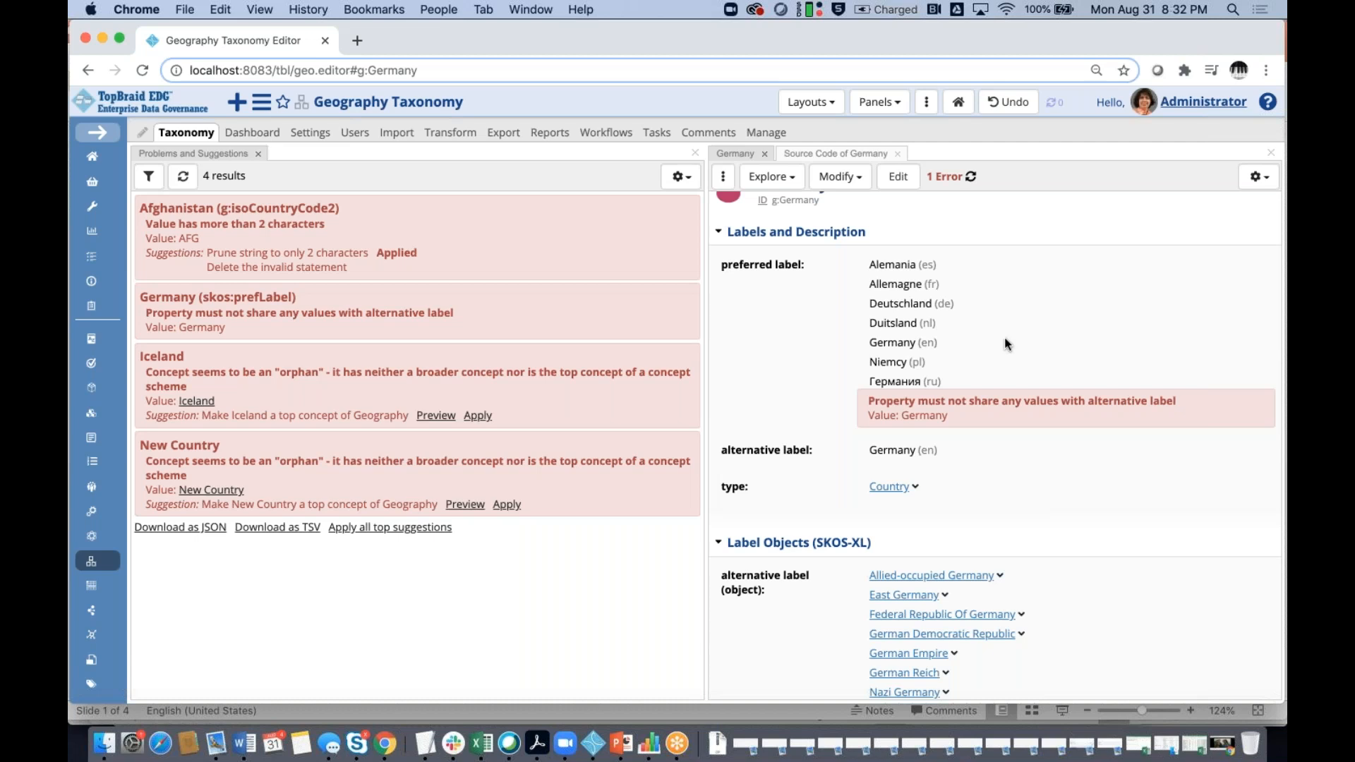
click(1267, 180)
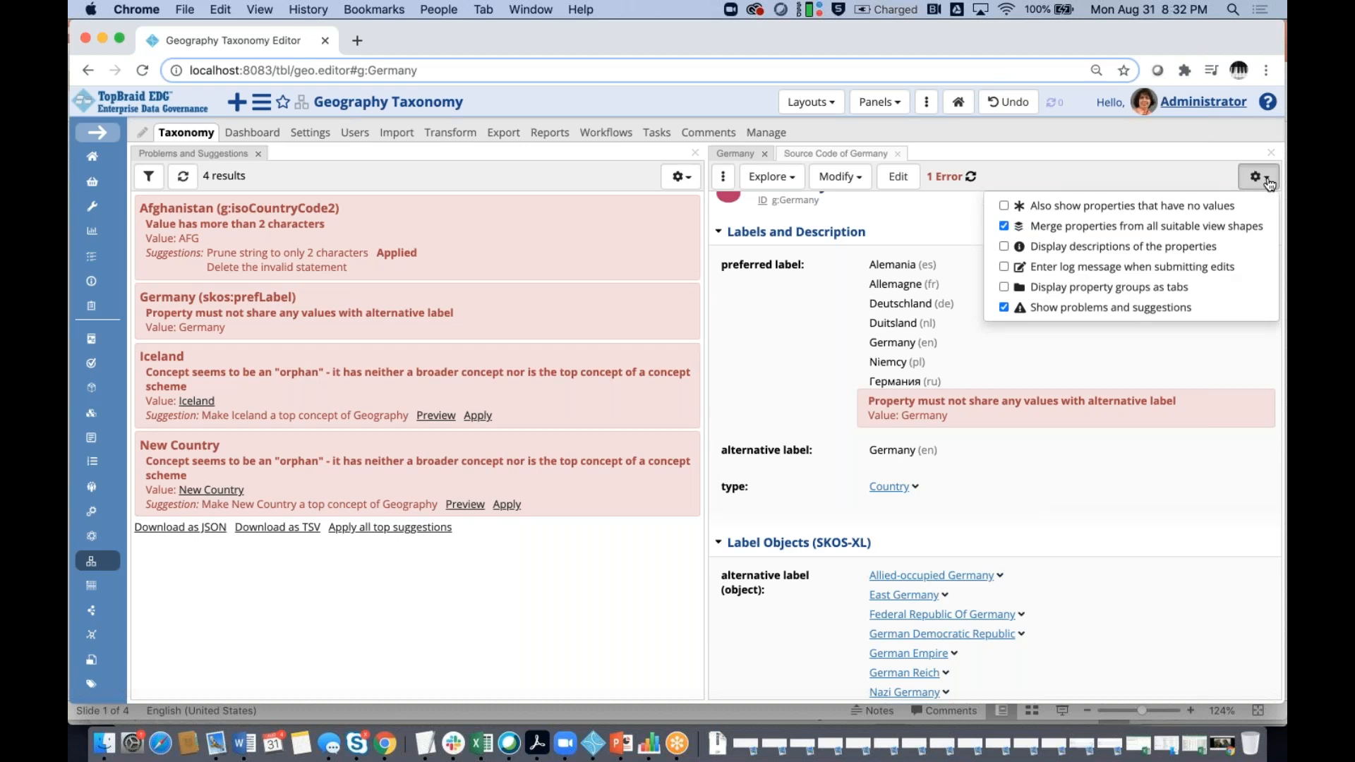
click(1003, 308)
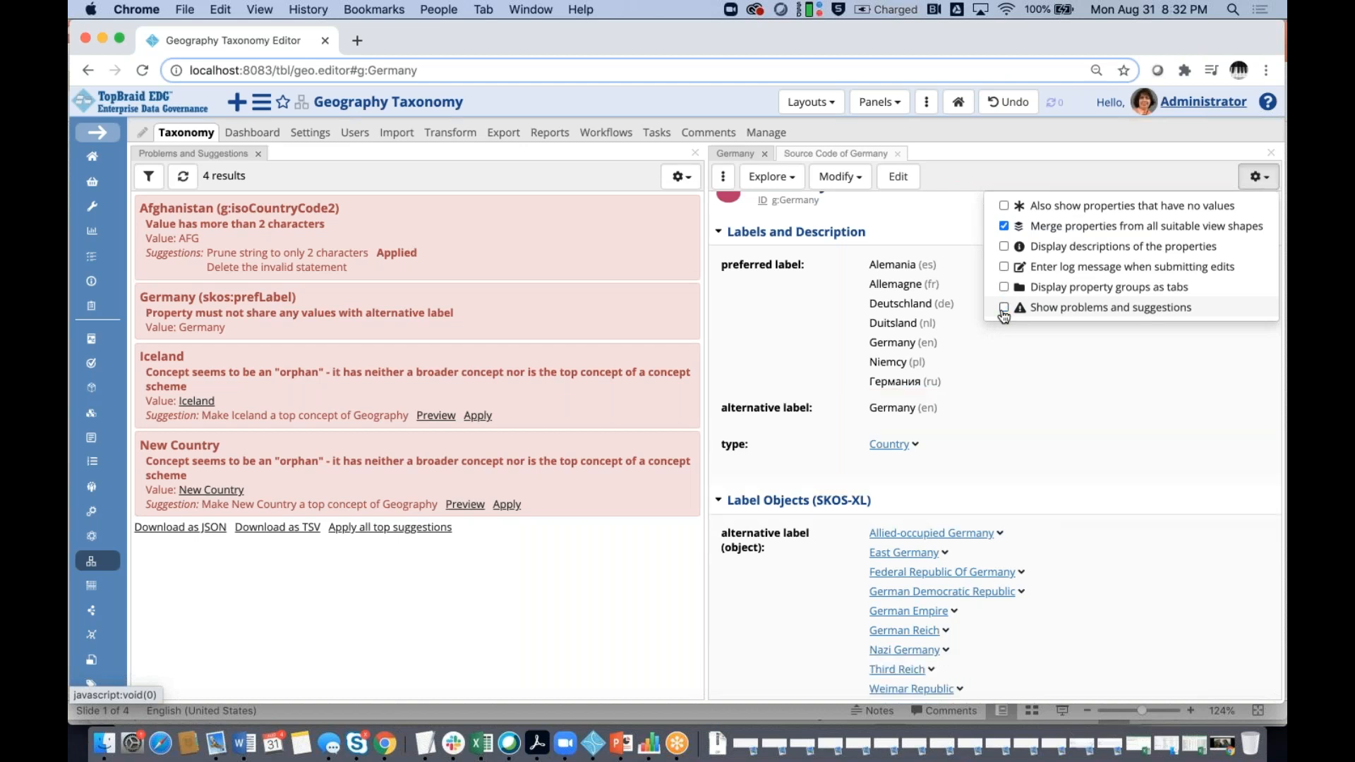
scroll(993, 365, down, 2)
click(993, 365)
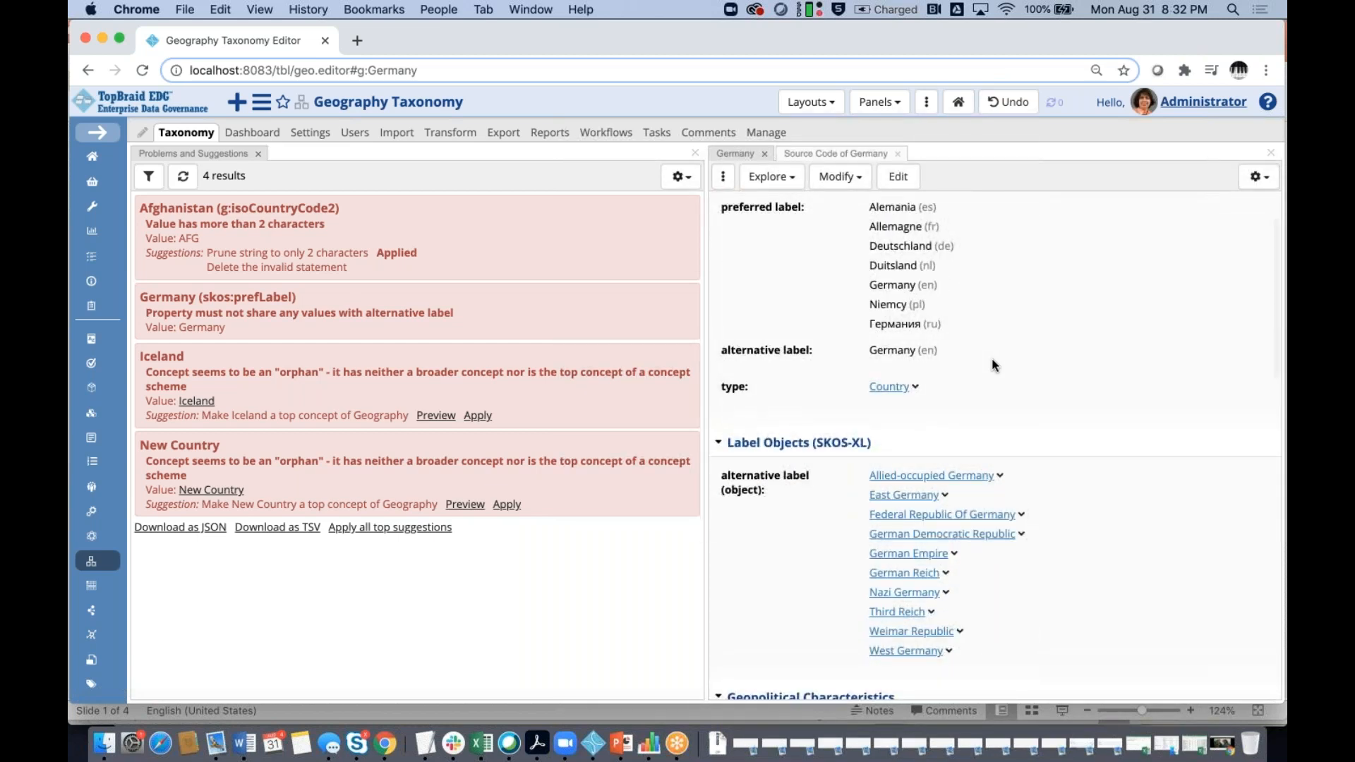
- Set Germany's calling code to 48 and submit the change for saving
scroll(993, 365, down, 8)
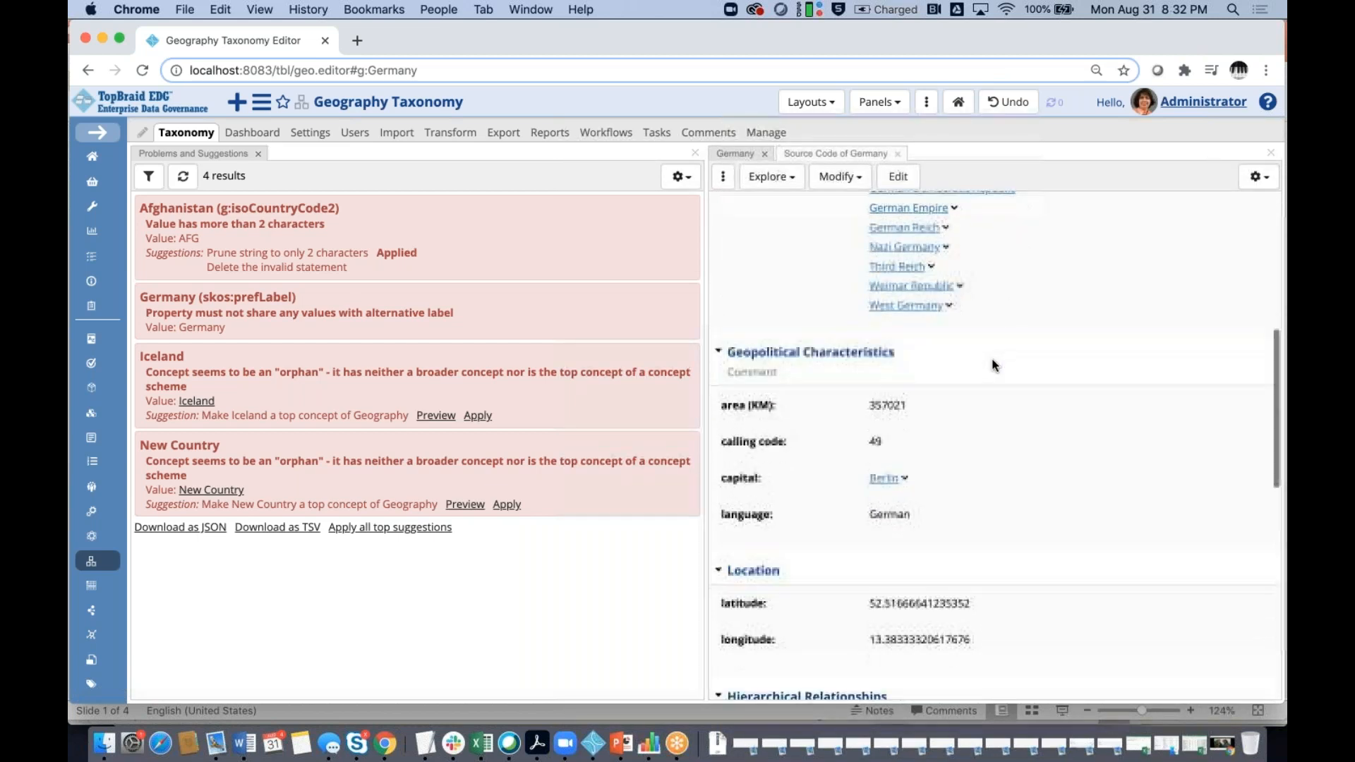
double_click(869, 403)
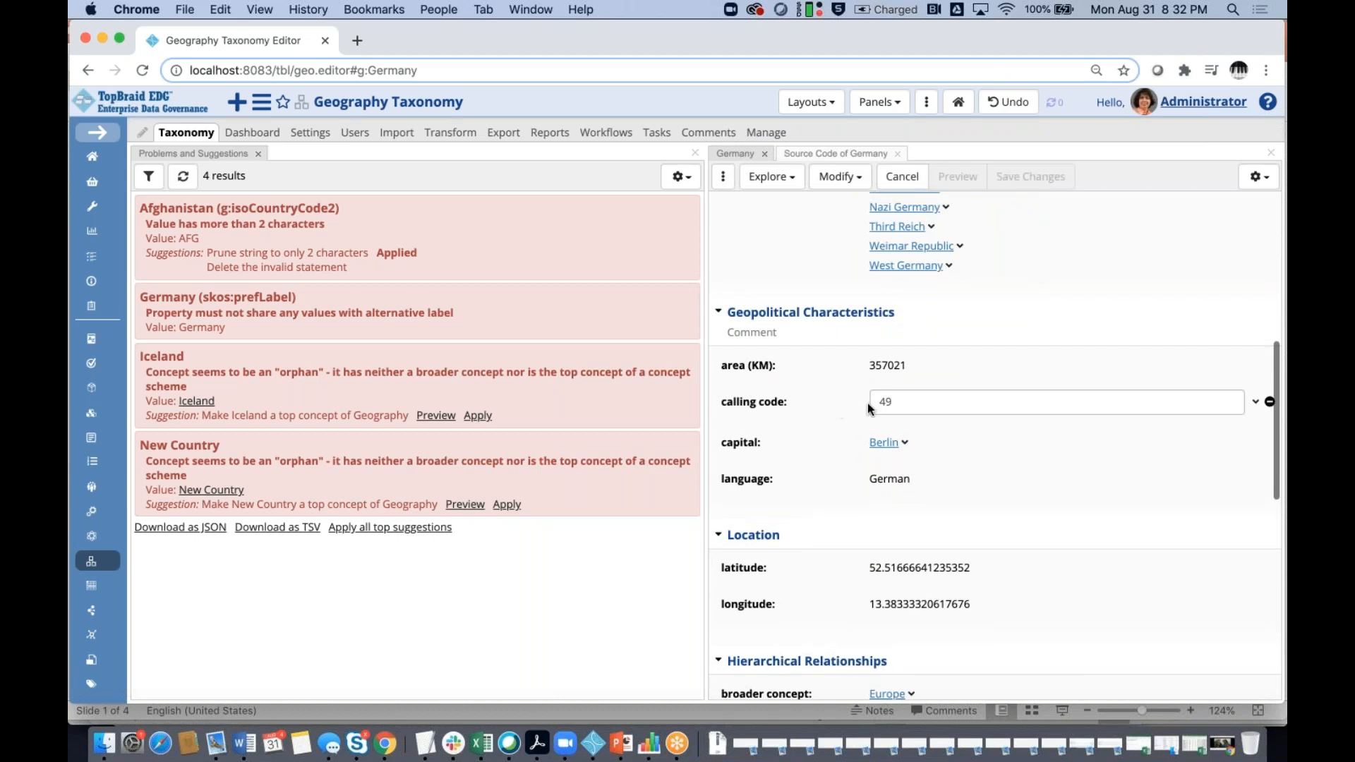
click(897, 401)
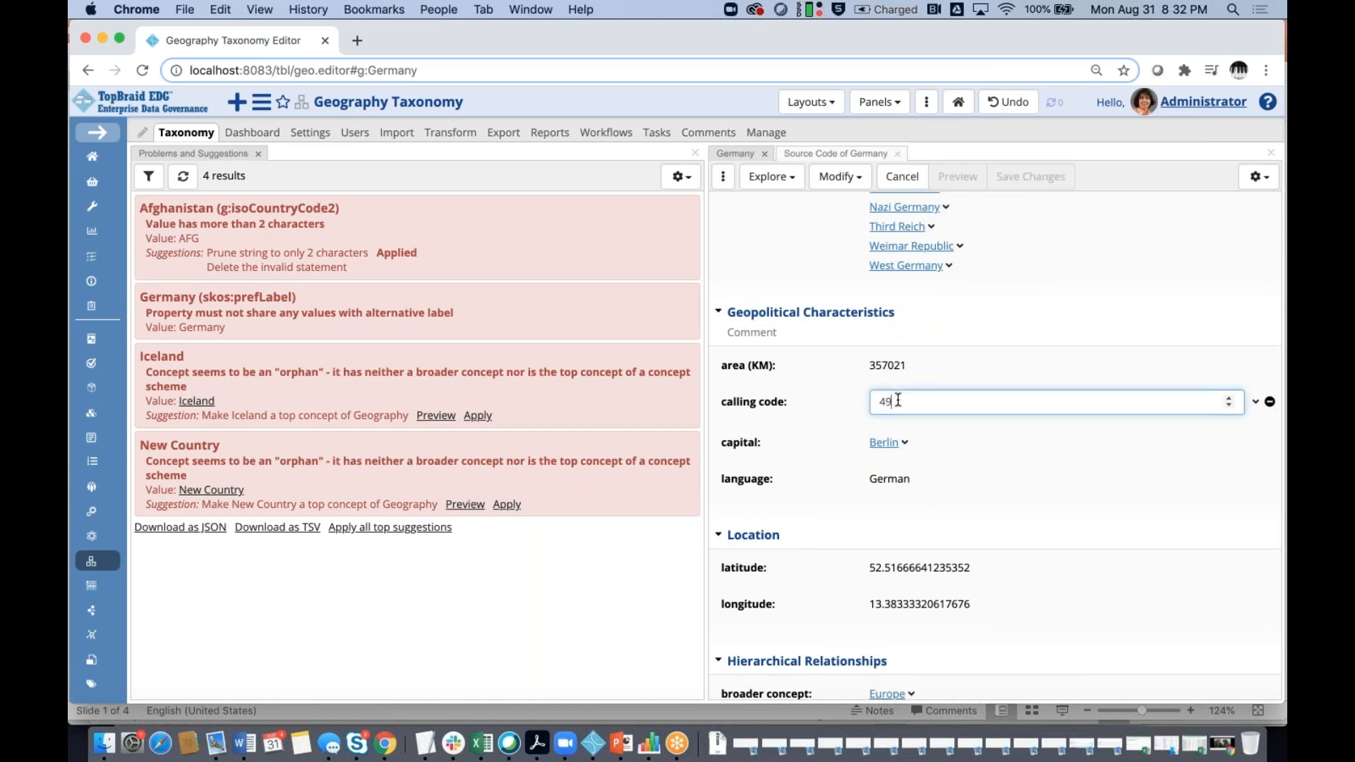
key(BackSpace)
text(8)
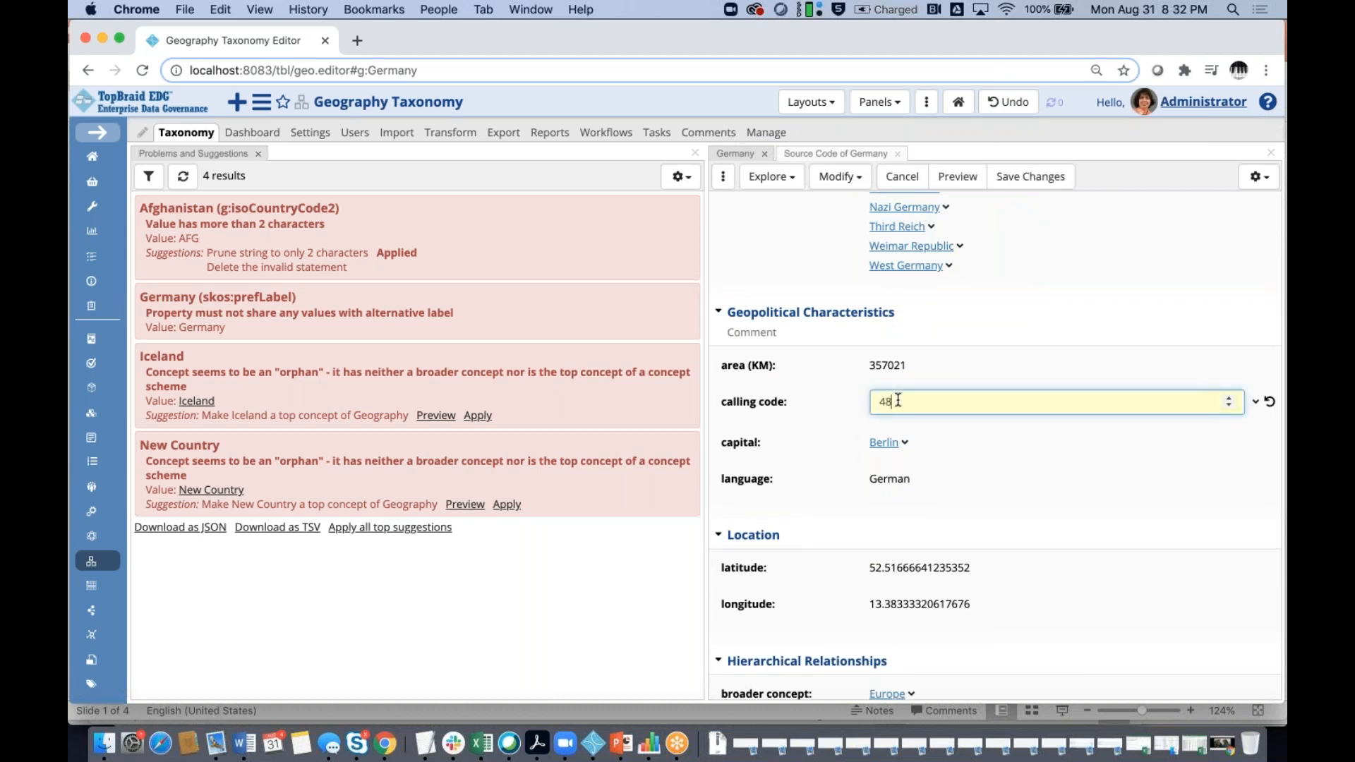
click(1031, 177)
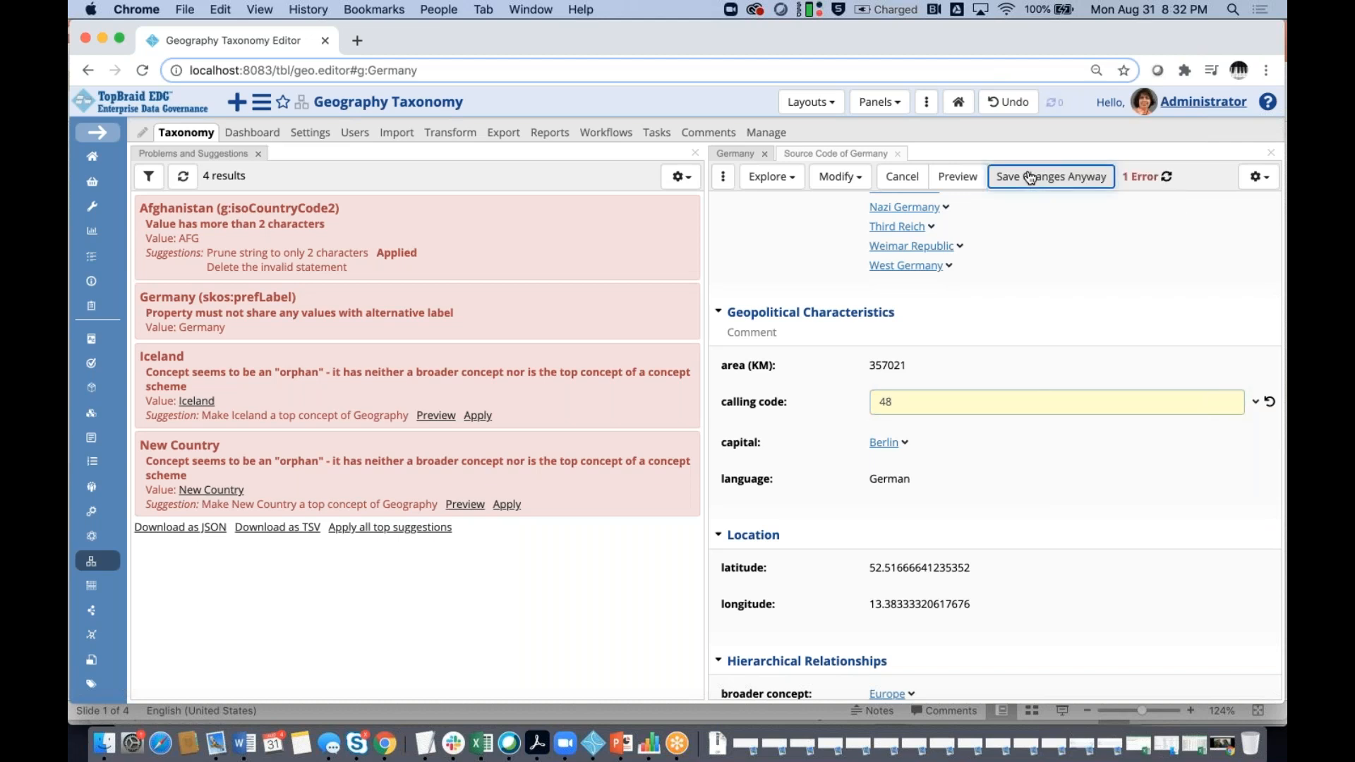
- Review the preferred label violation on Germany's form and save the pending changes anyway
scroll(1039, 243, down, 10)
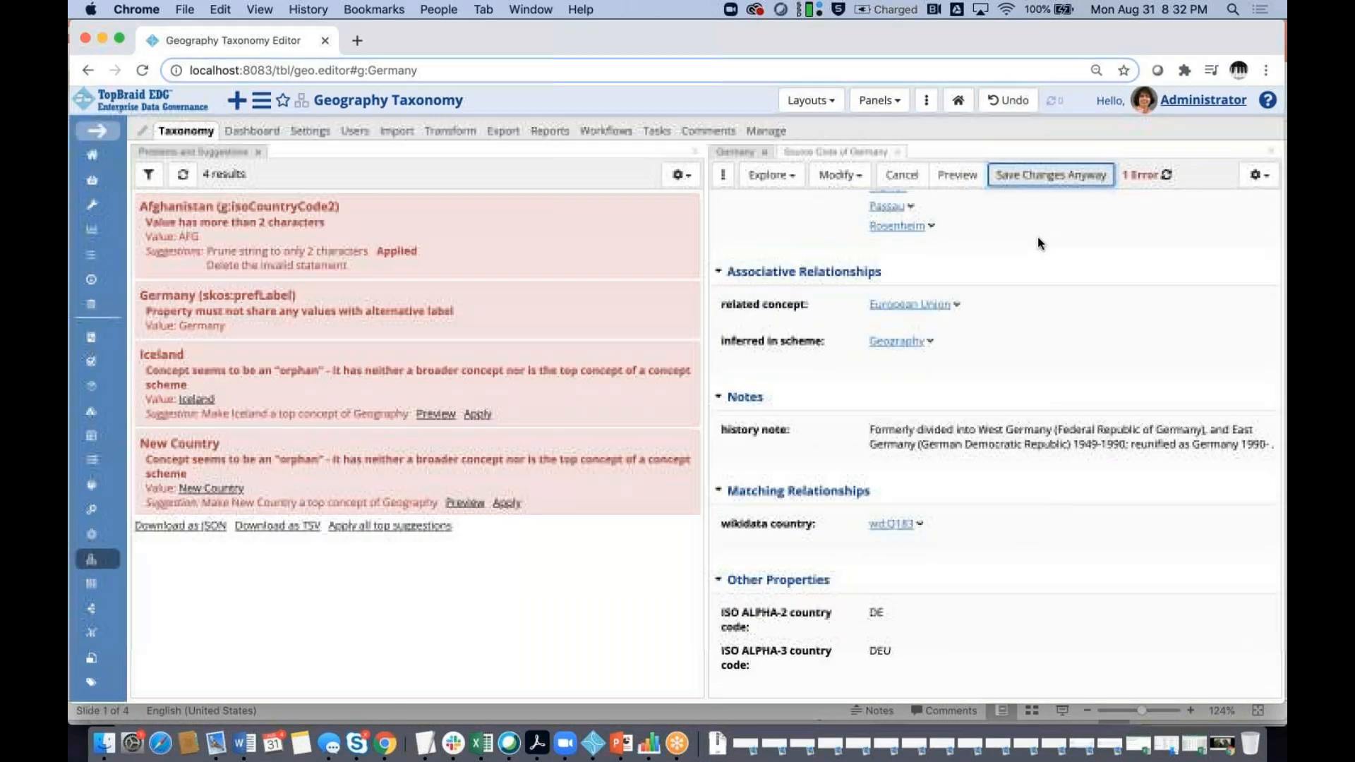
scroll(1033, 253, up, 1)
scroll(1032, 251, up, 10)
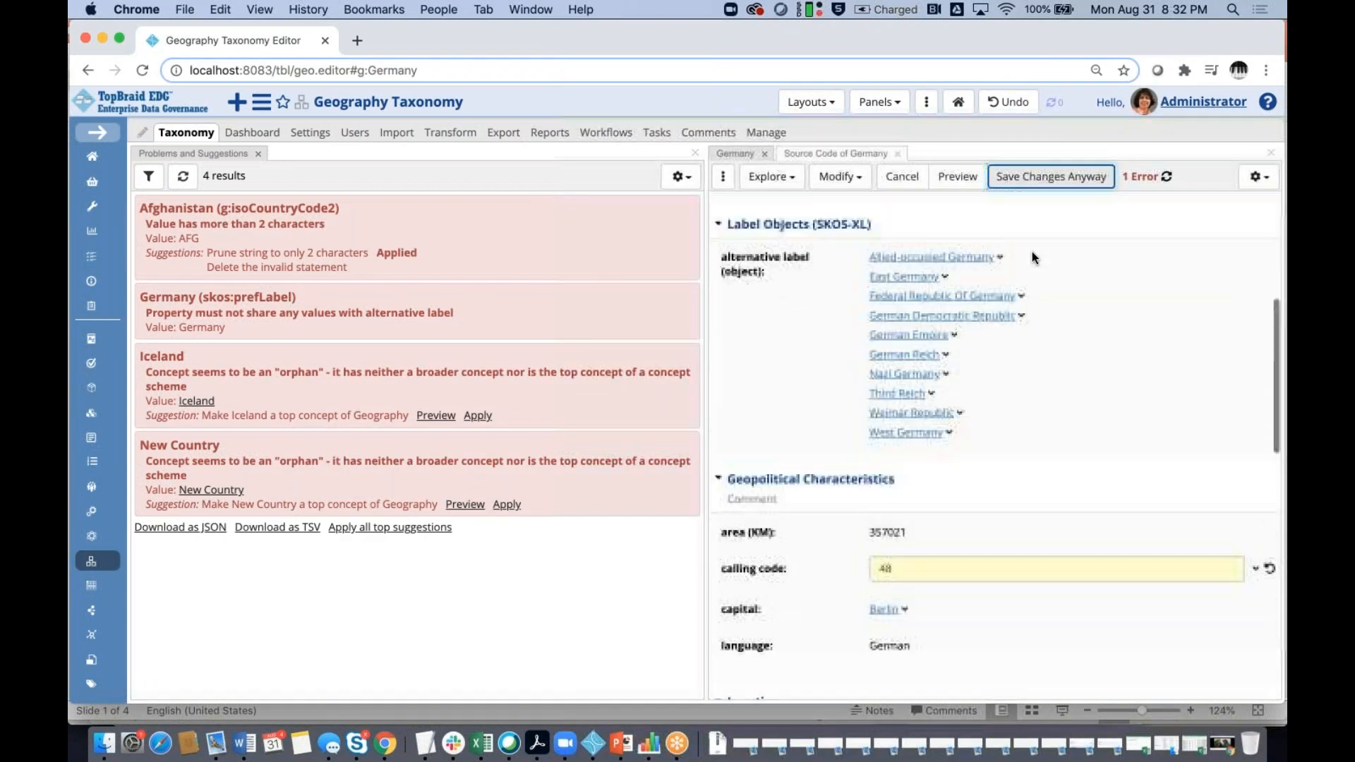
scroll(1031, 251, up, 5)
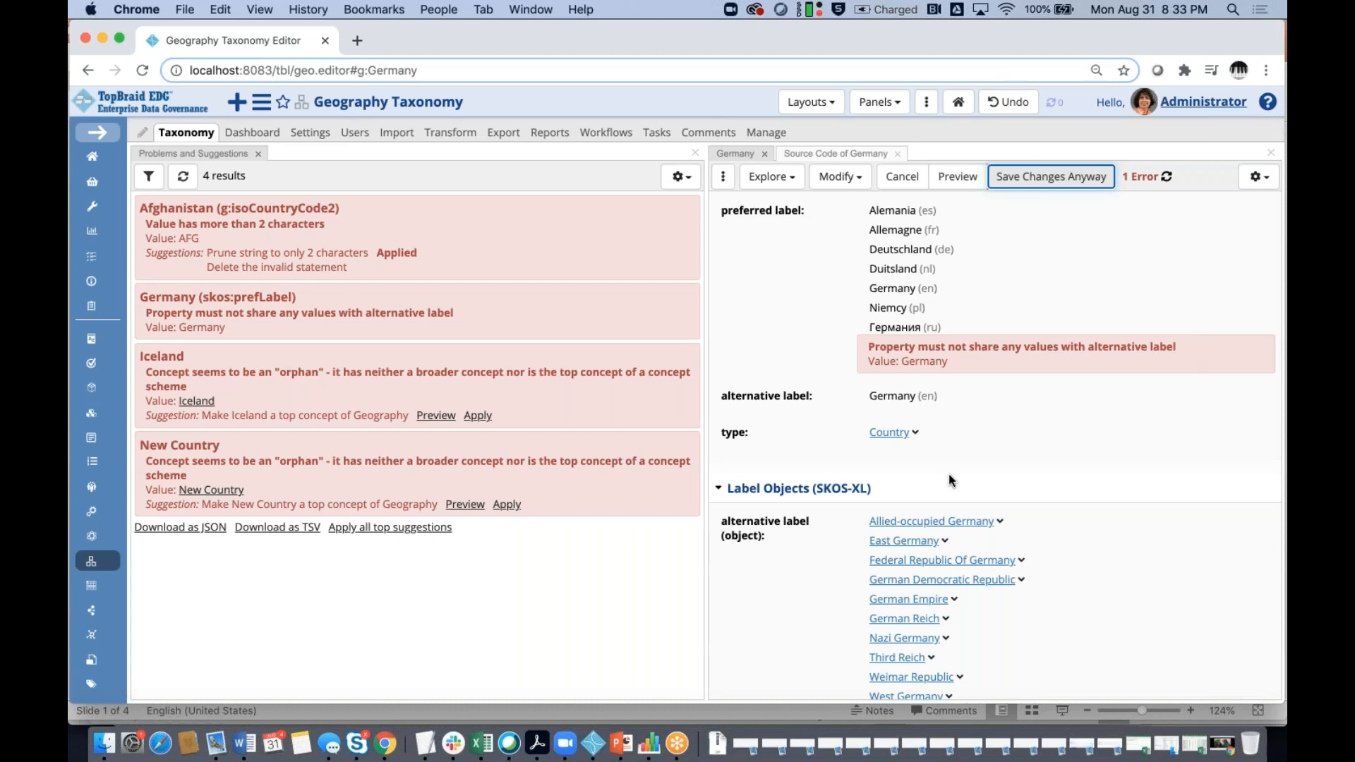
scroll(948, 477, up, 1)
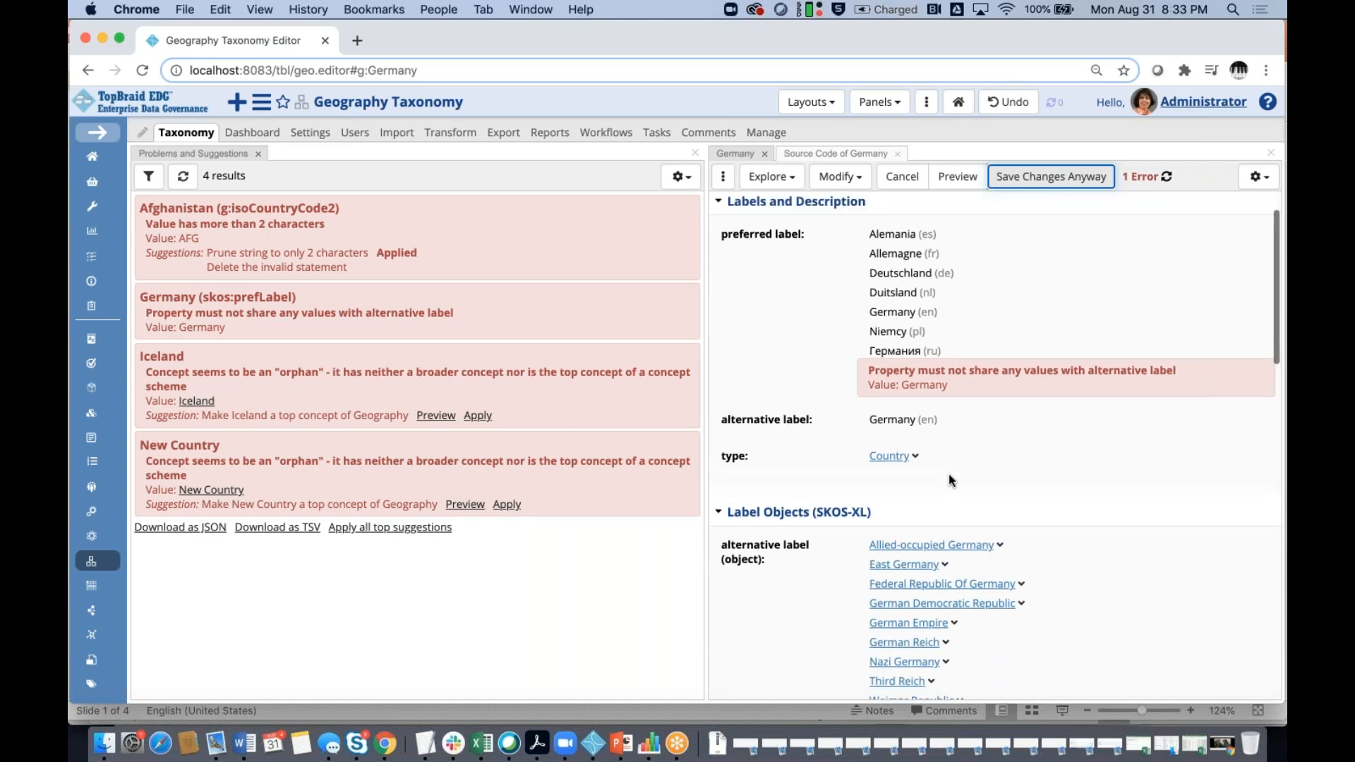
click(1025, 184)
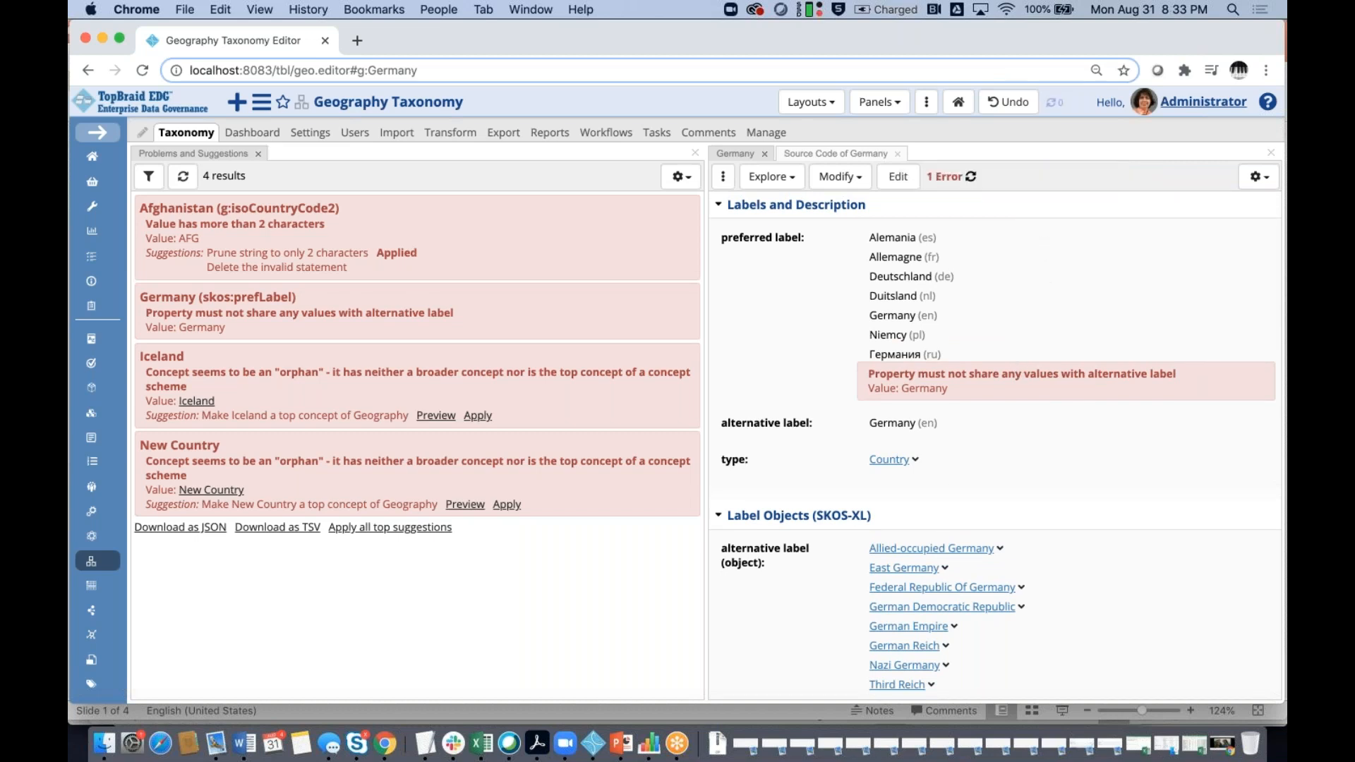
scroll(1007, 286, down, 3)
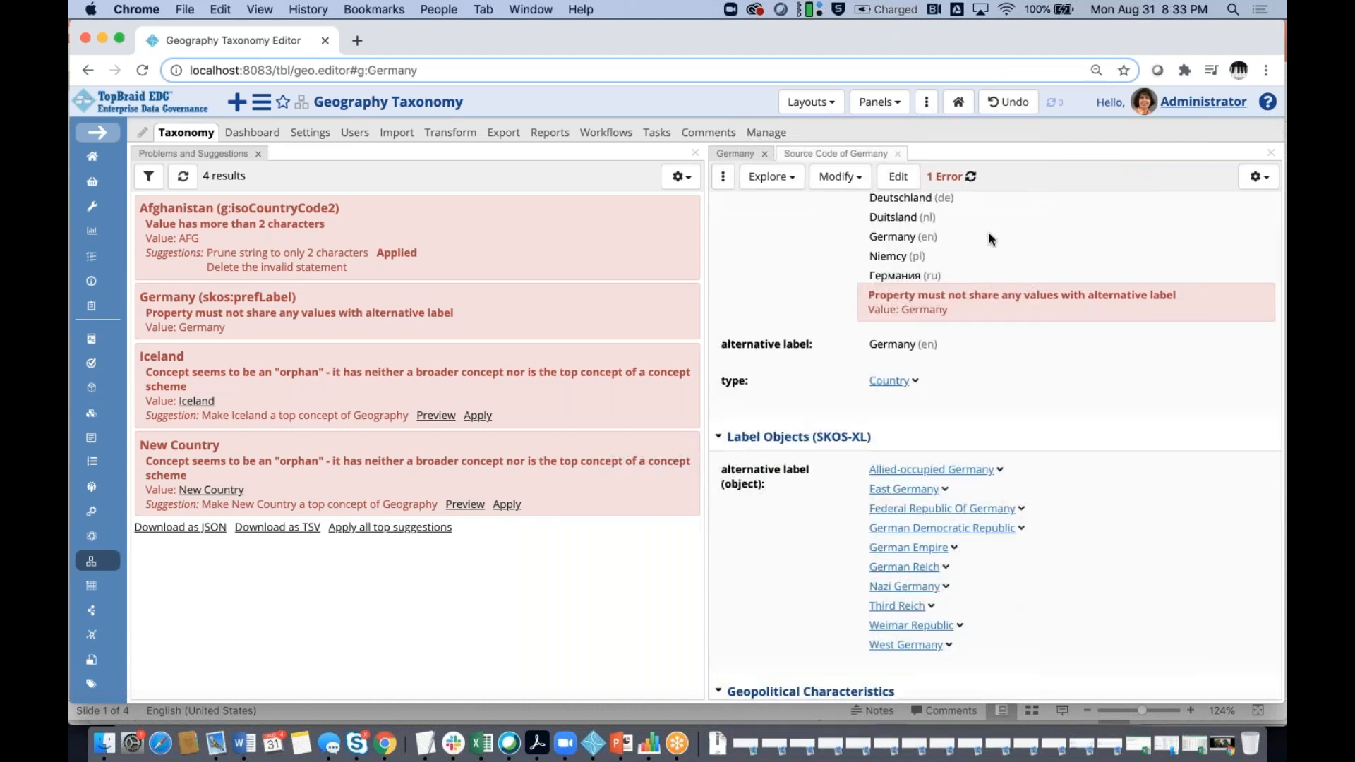
scroll(990, 238, down, 5)
scroll(989, 236, up, 5)
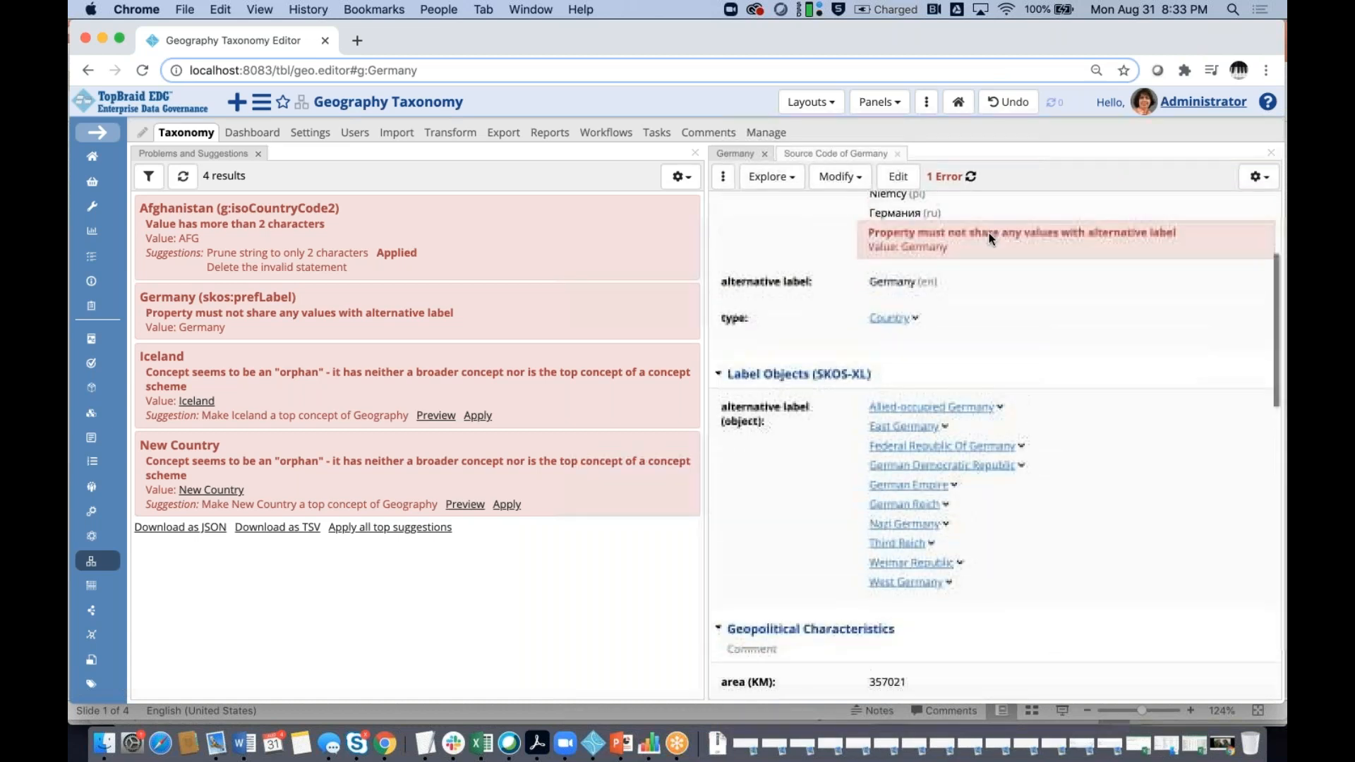
- Open Iceland from the problem results, set its broader concept to Europe and save the changes
click(260, 365)
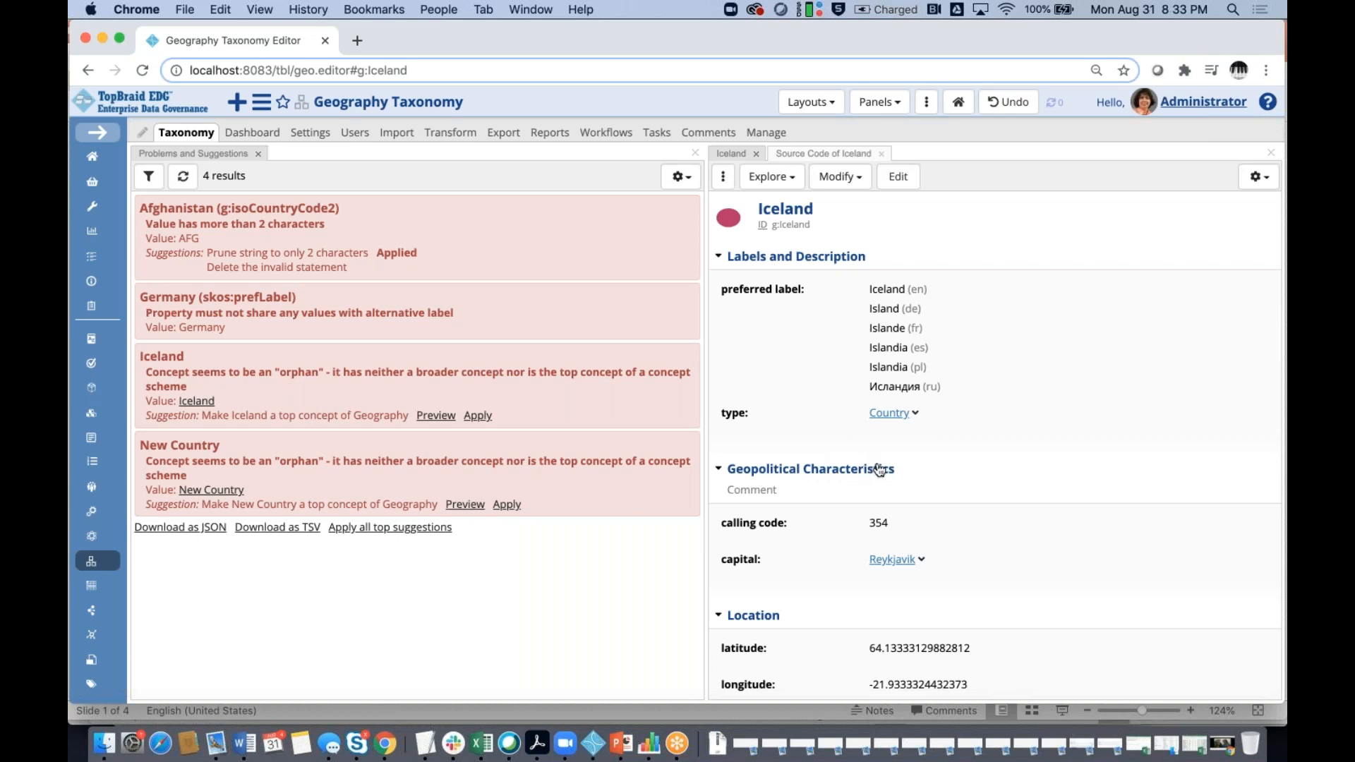
scroll(960, 442, down, 5)
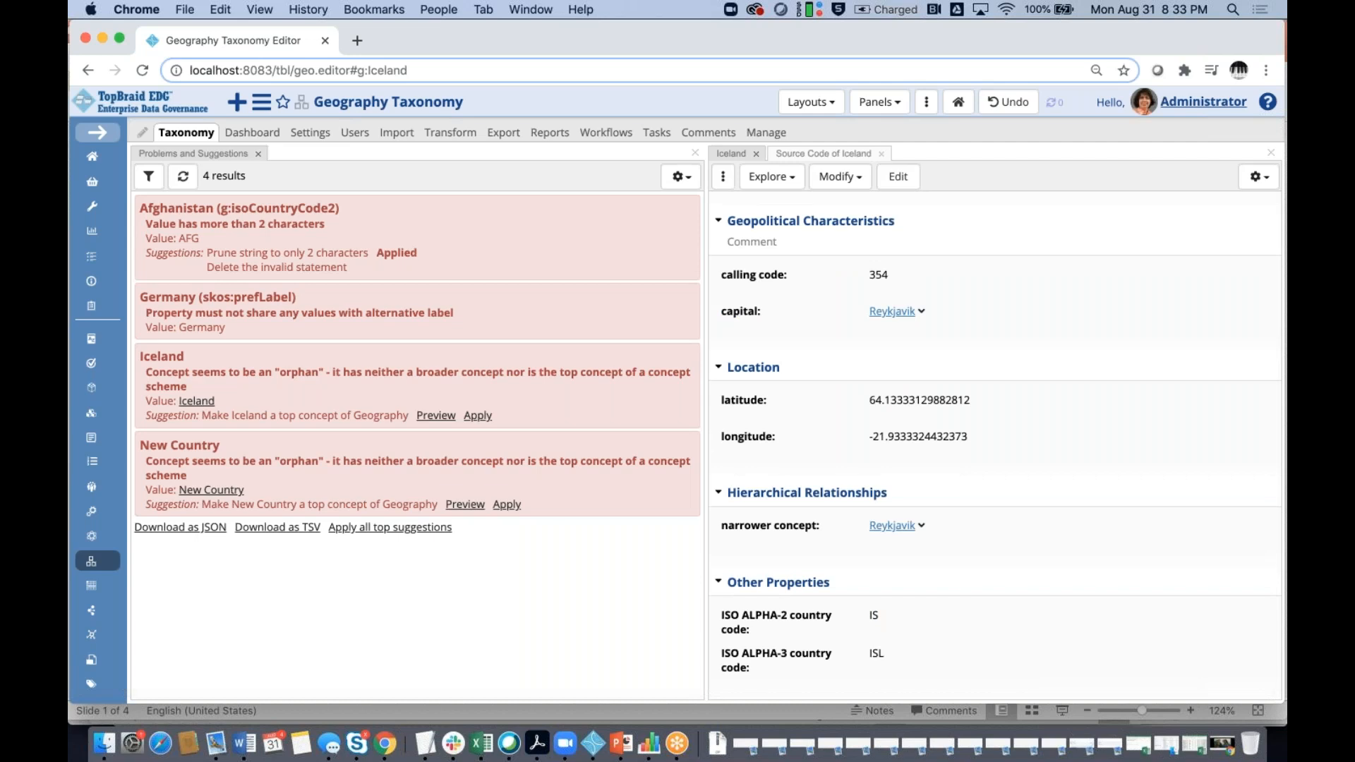
scroll(977, 436, up, 2)
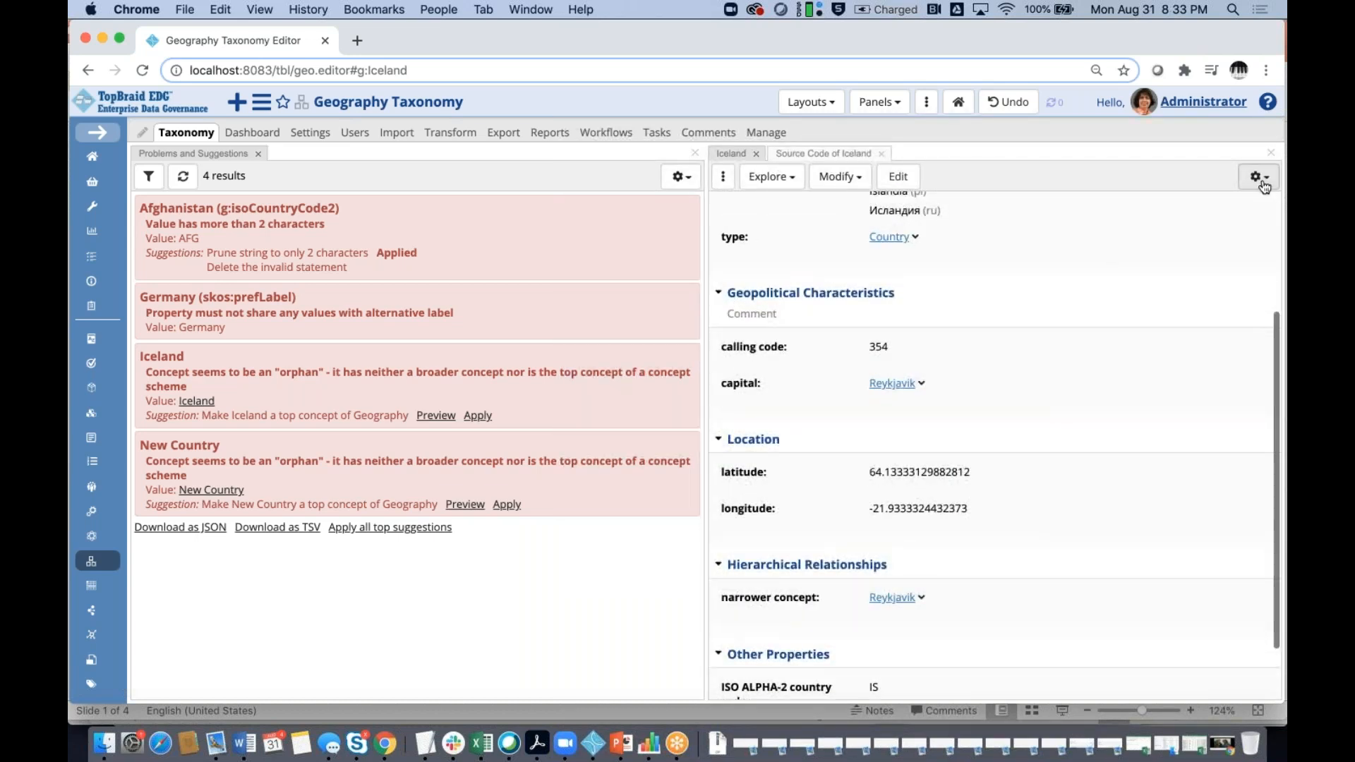
click(898, 176)
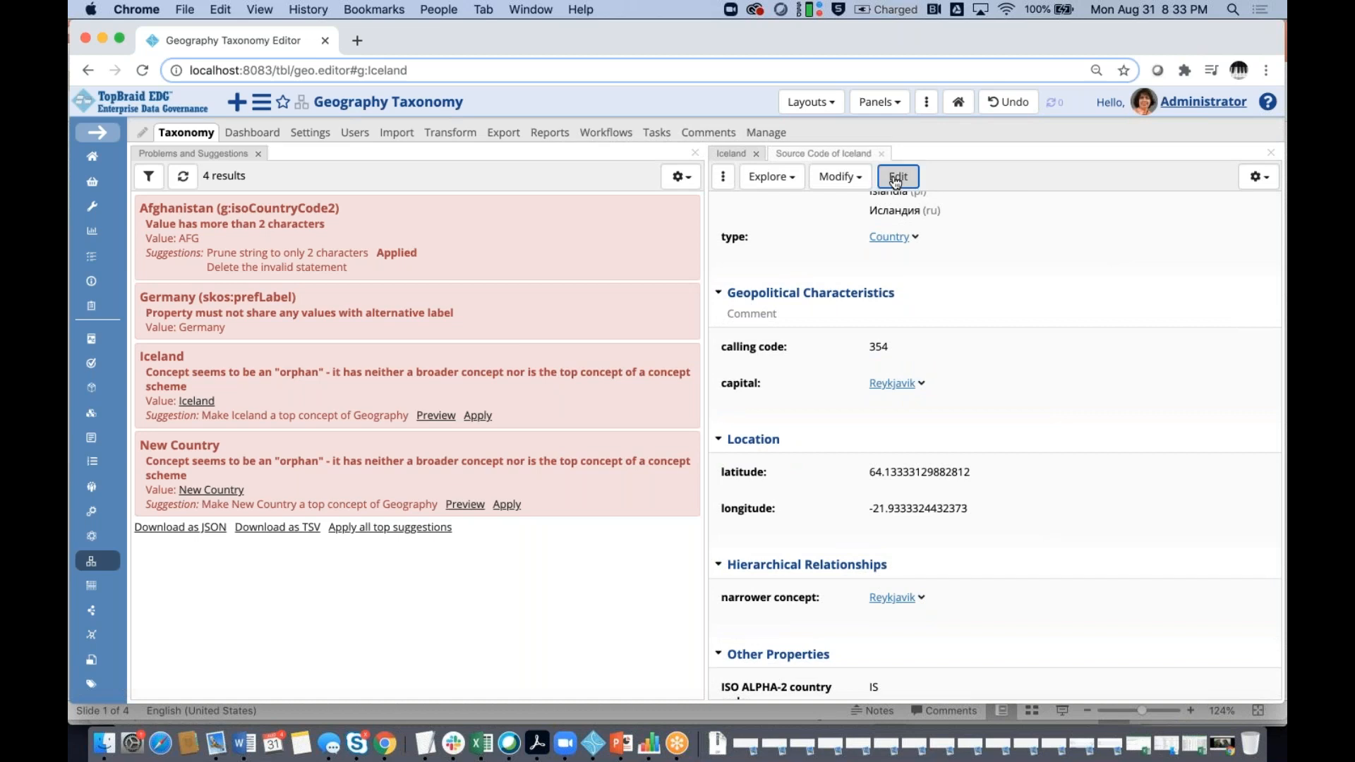
scroll(995, 445, down, 10)
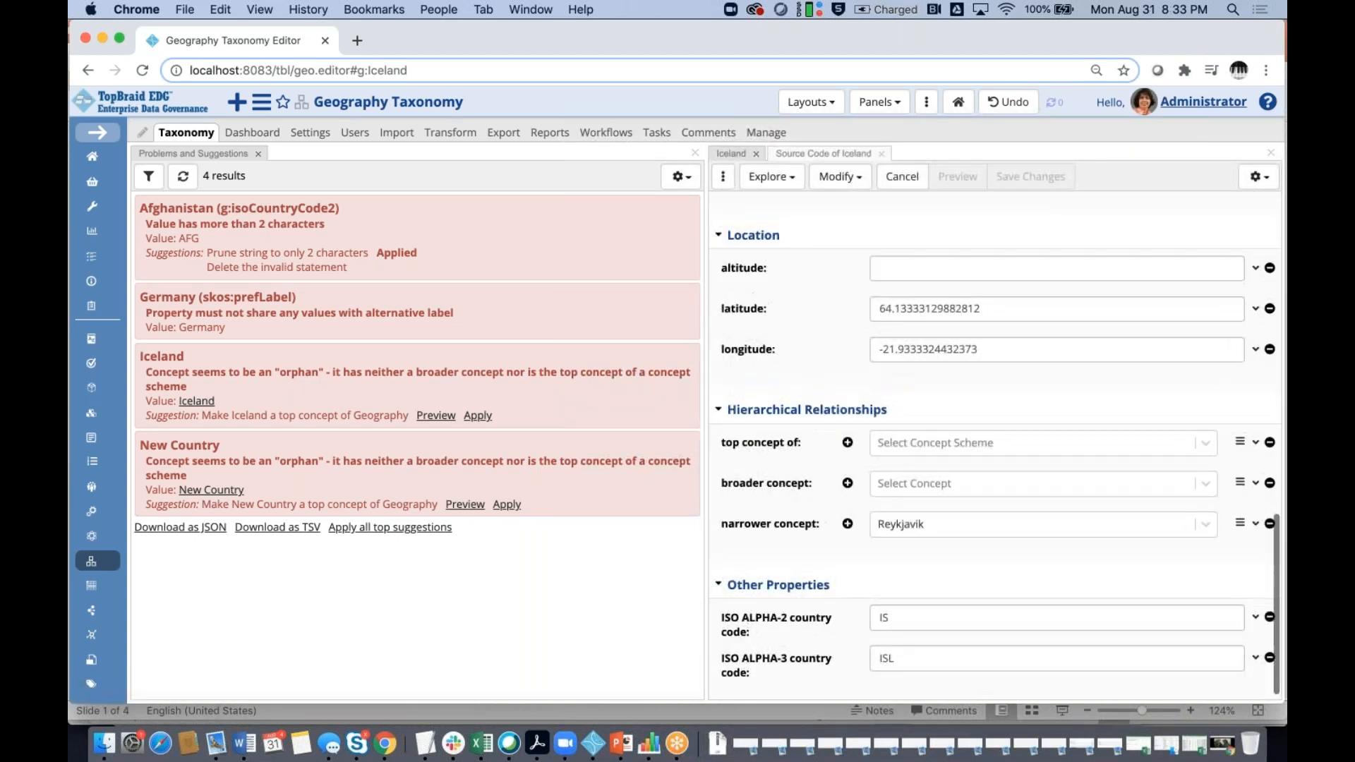
click(905, 484)
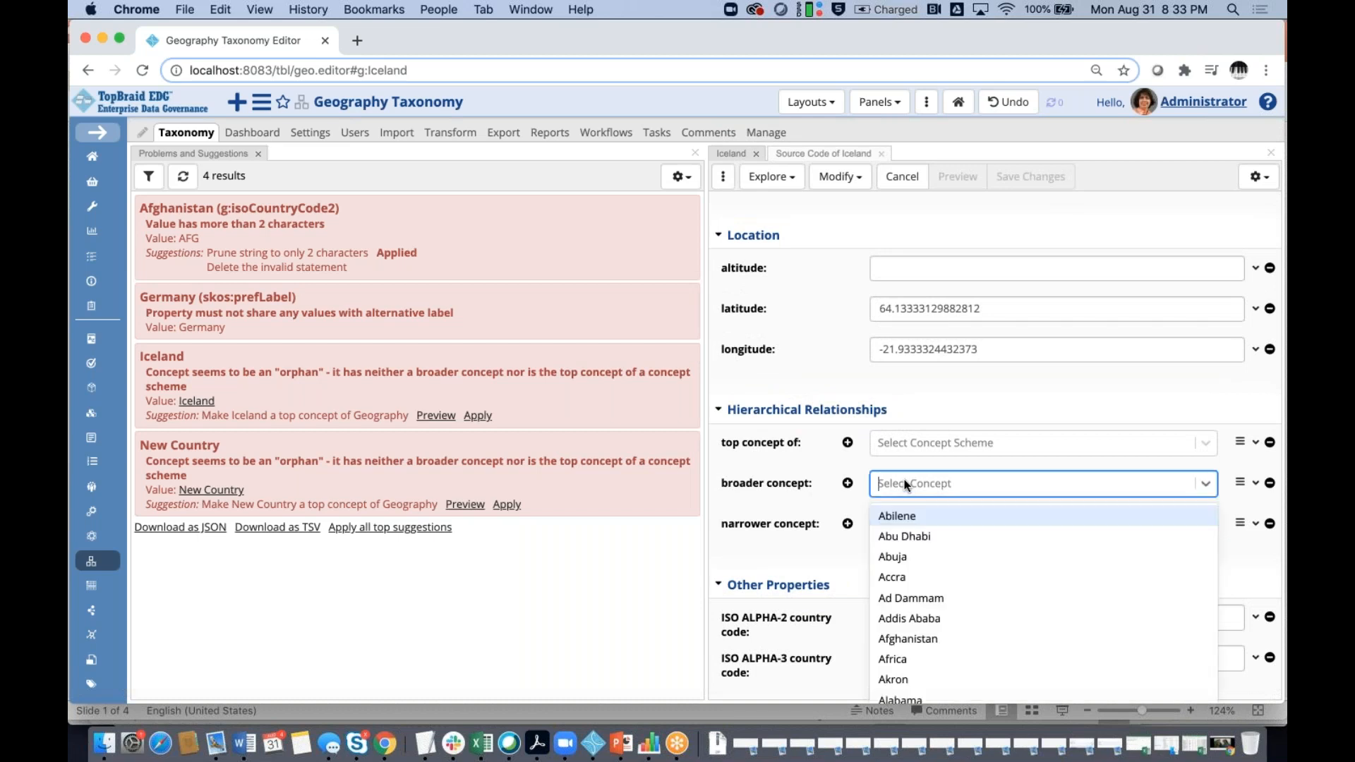
text(europ)
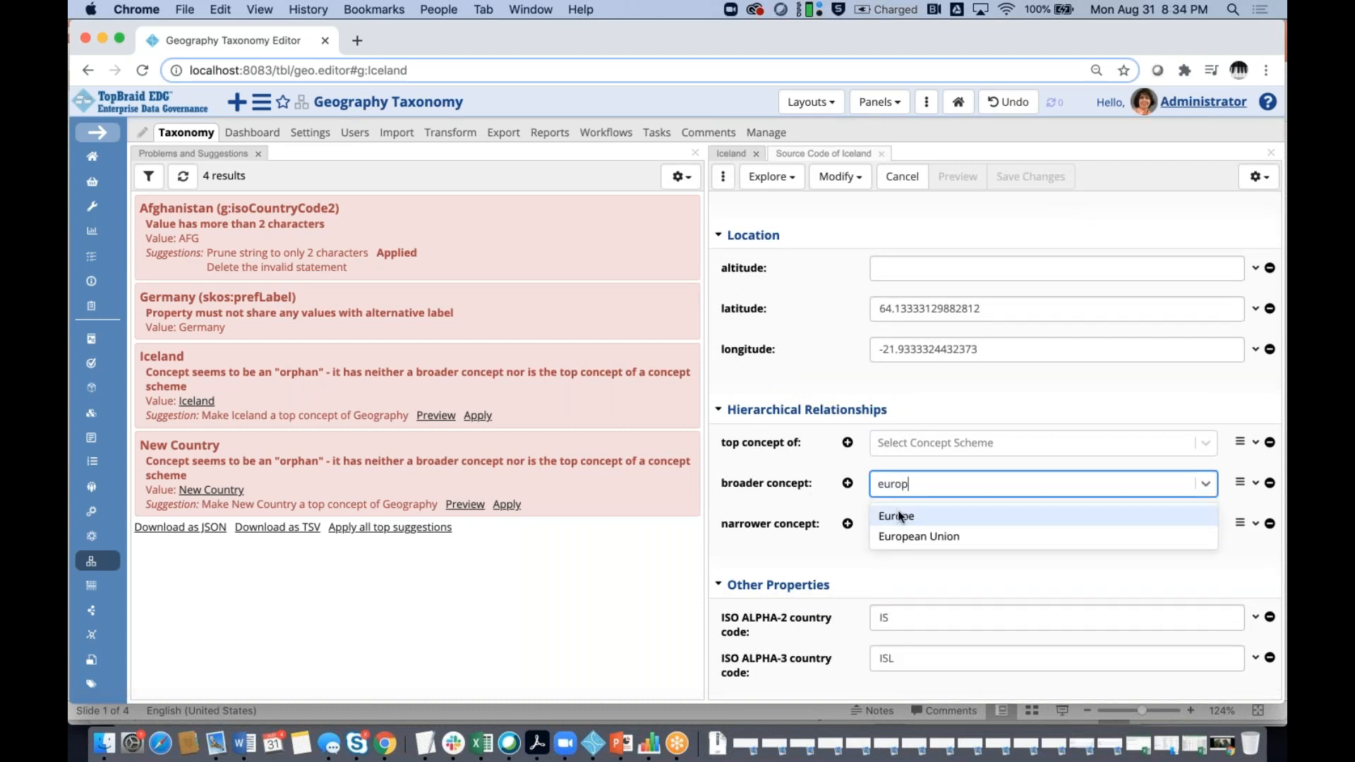
click(898, 515)
click(1026, 176)
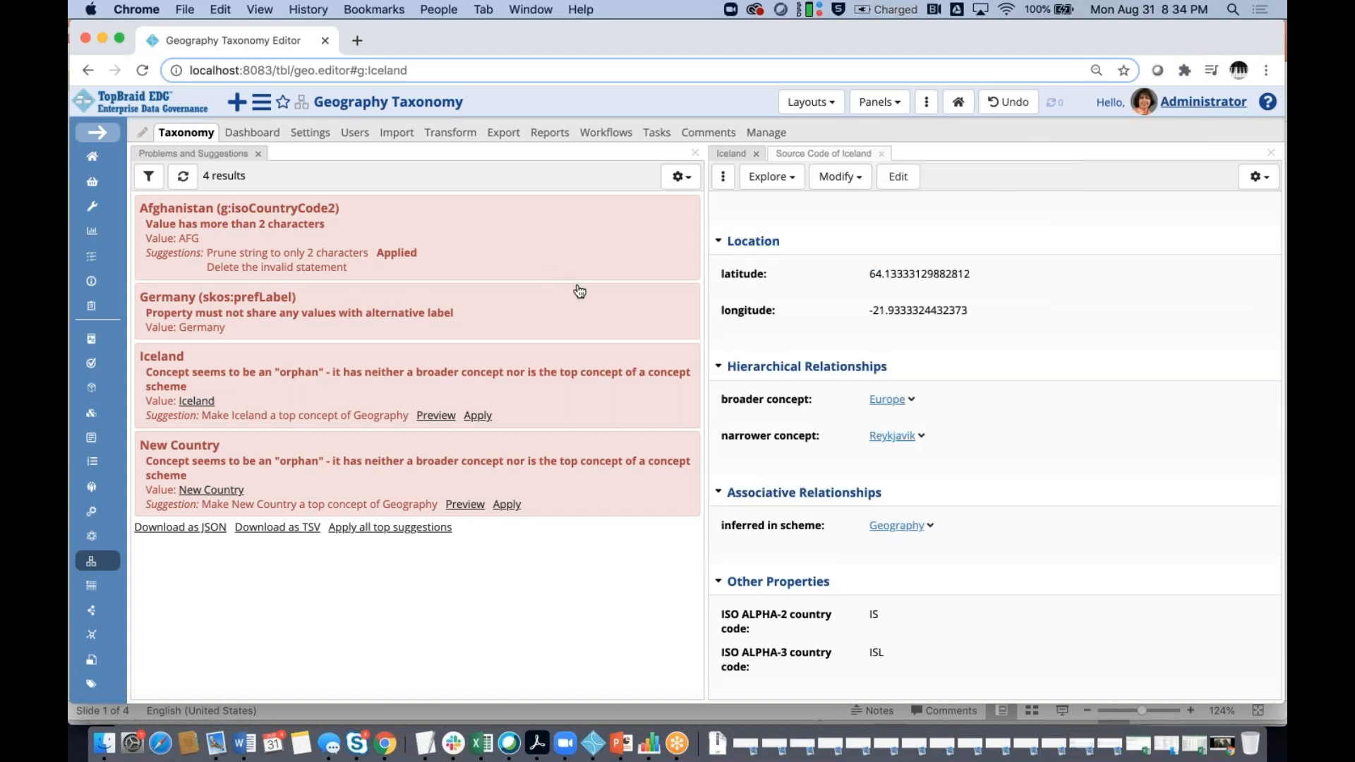
- Refresh the problems and suggestions results for the Geography Taxonomy
click(185, 184)
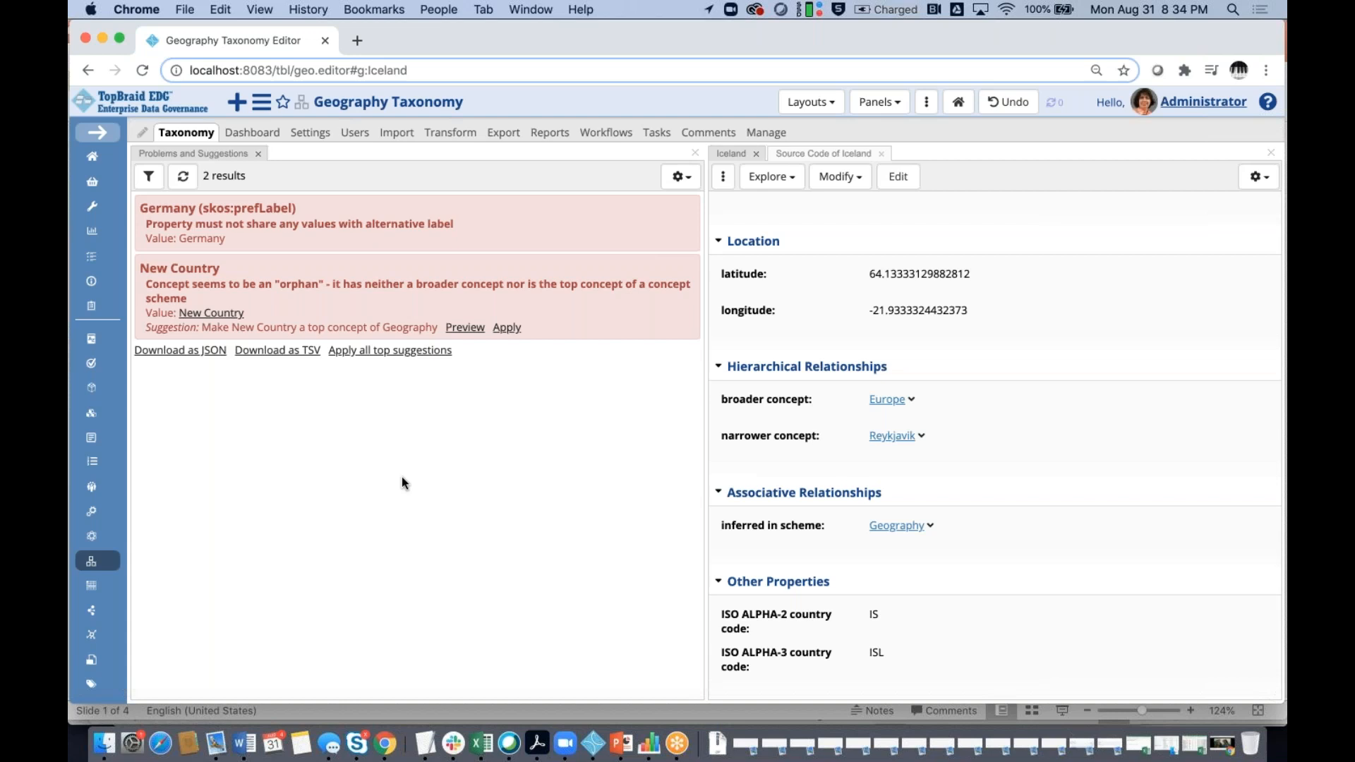
scroll(977, 558, up, 5)
scroll(977, 559, up, 2)
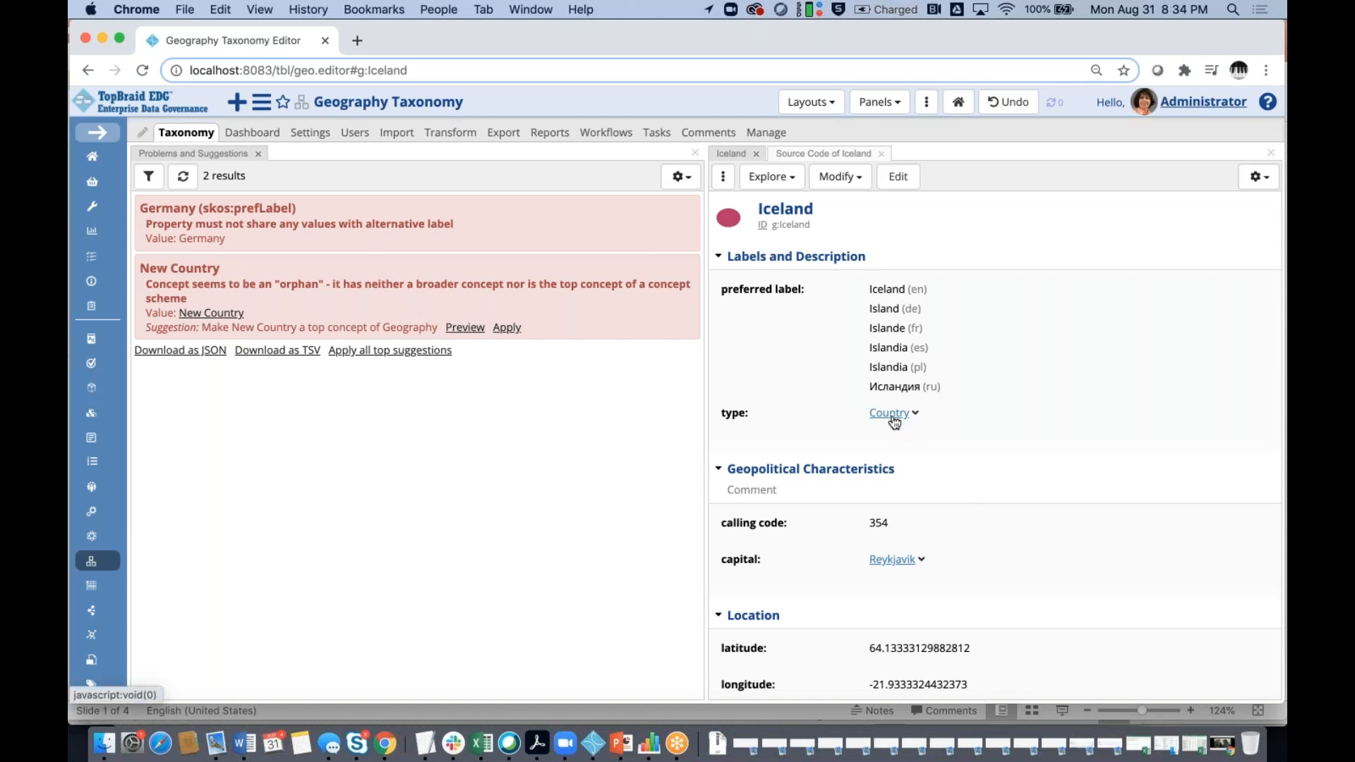
- Open Iceland's type Country and go to its definition in the TopBraid Examples Geo Ontology
mouse_move(895, 422)
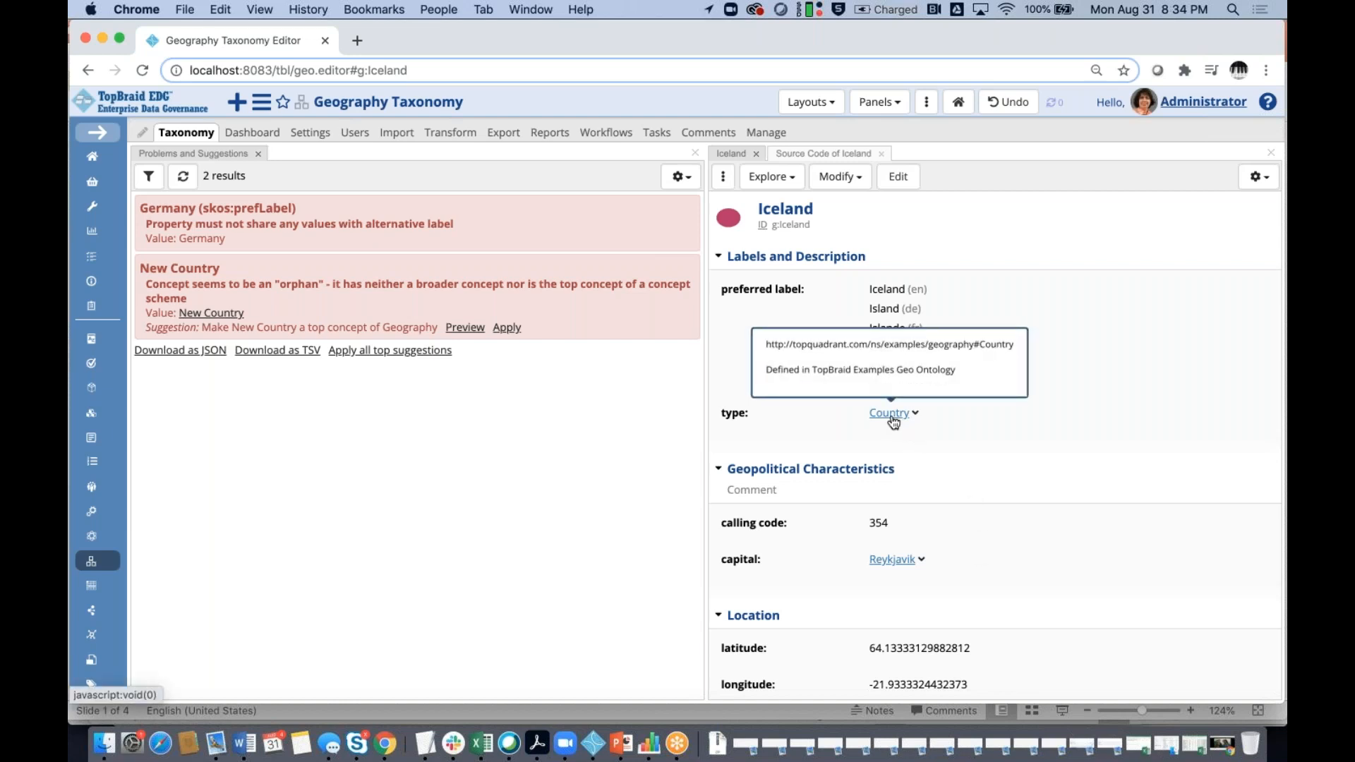
click(891, 413)
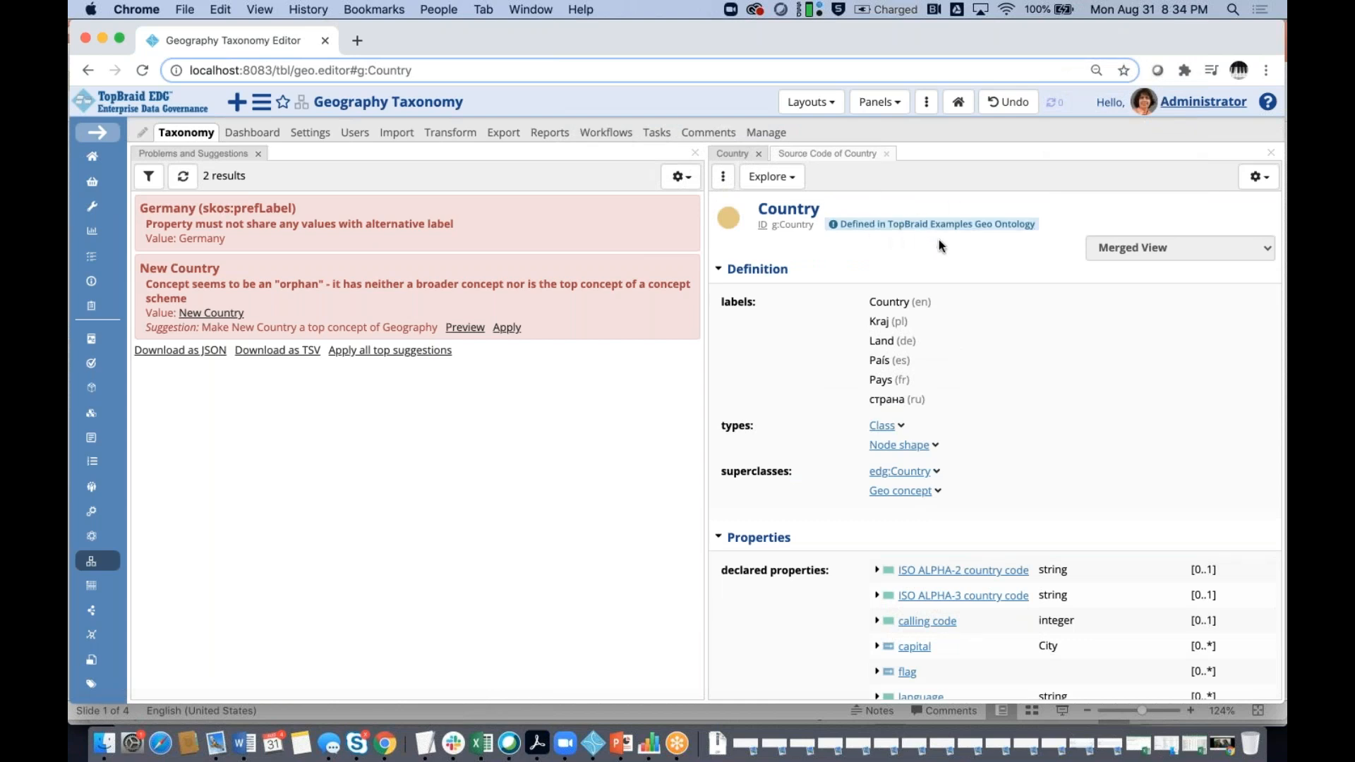
mouse_move(933, 227)
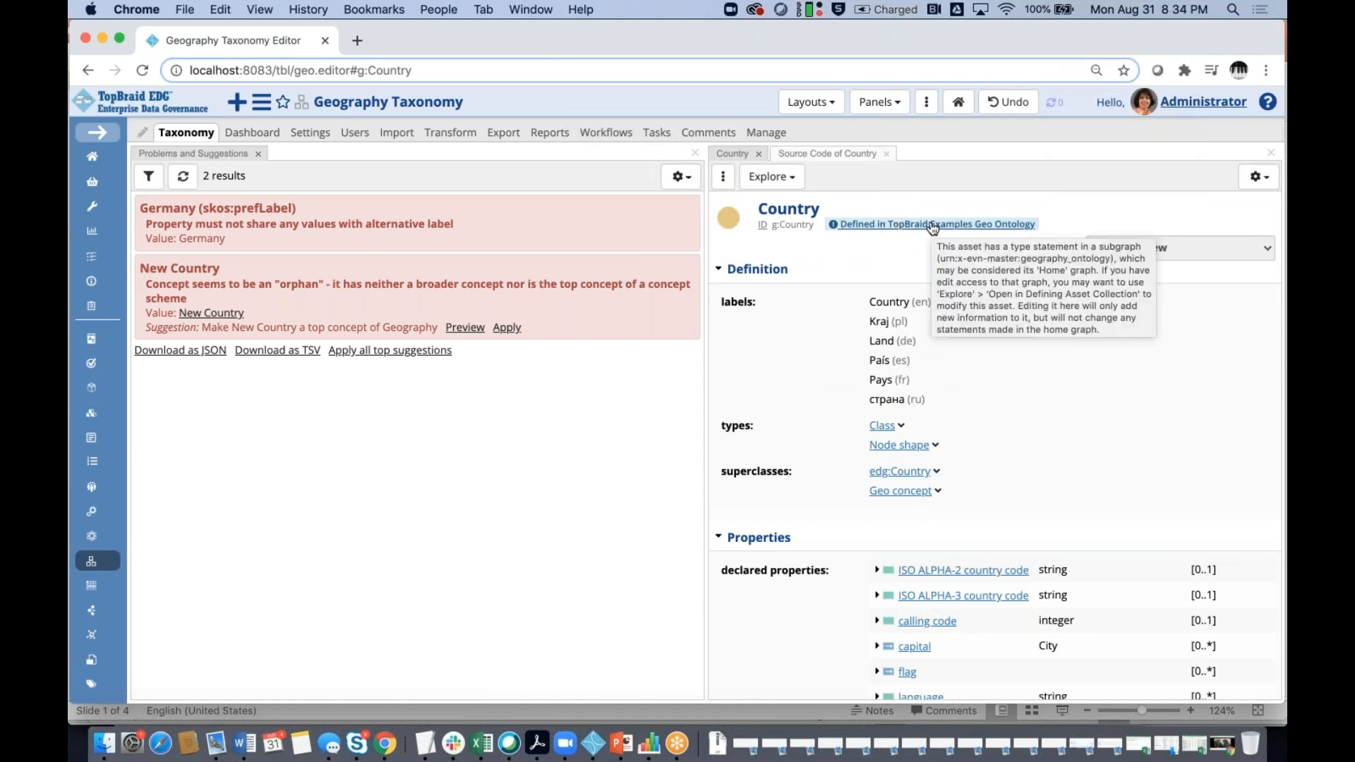
click(933, 225)
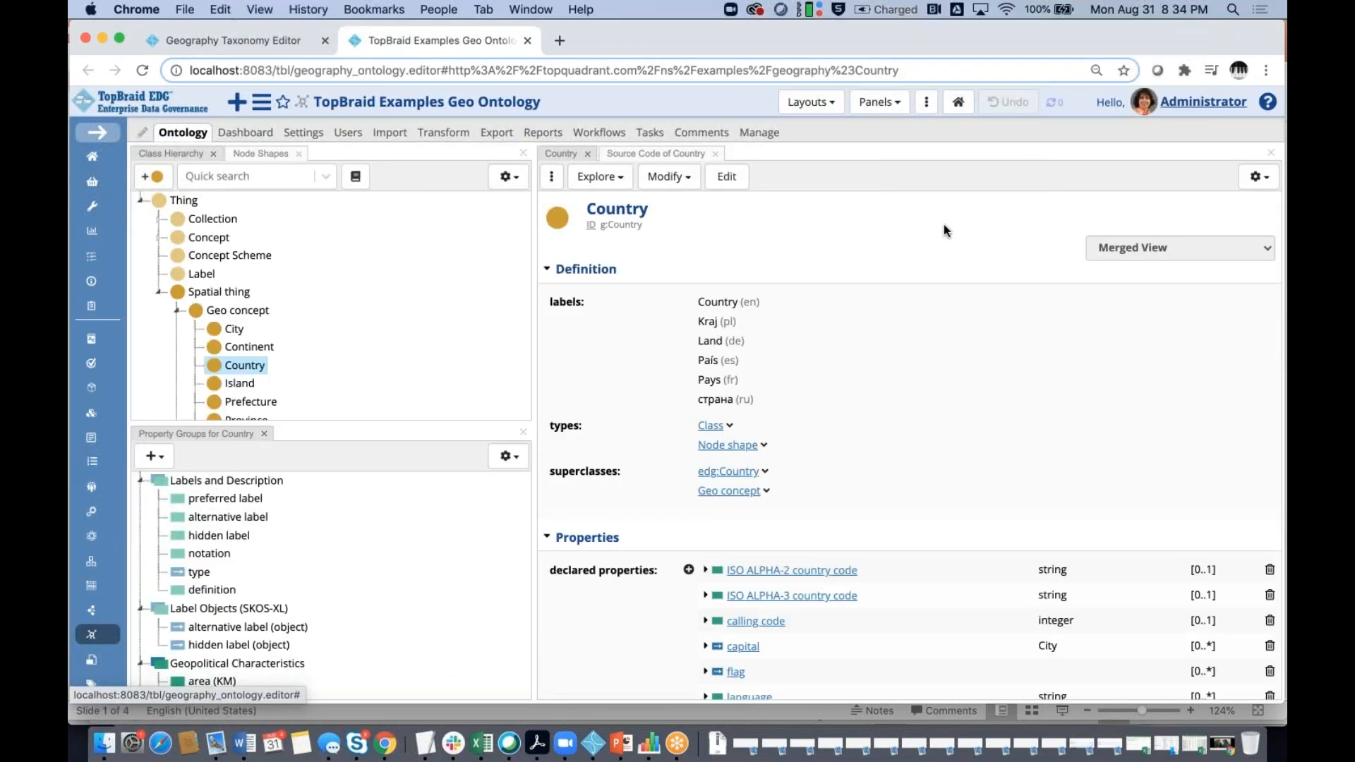
- Open Country's ISO ALPHA-2 country code property and also show the properties that have no values
scroll(363, 332, down, 2)
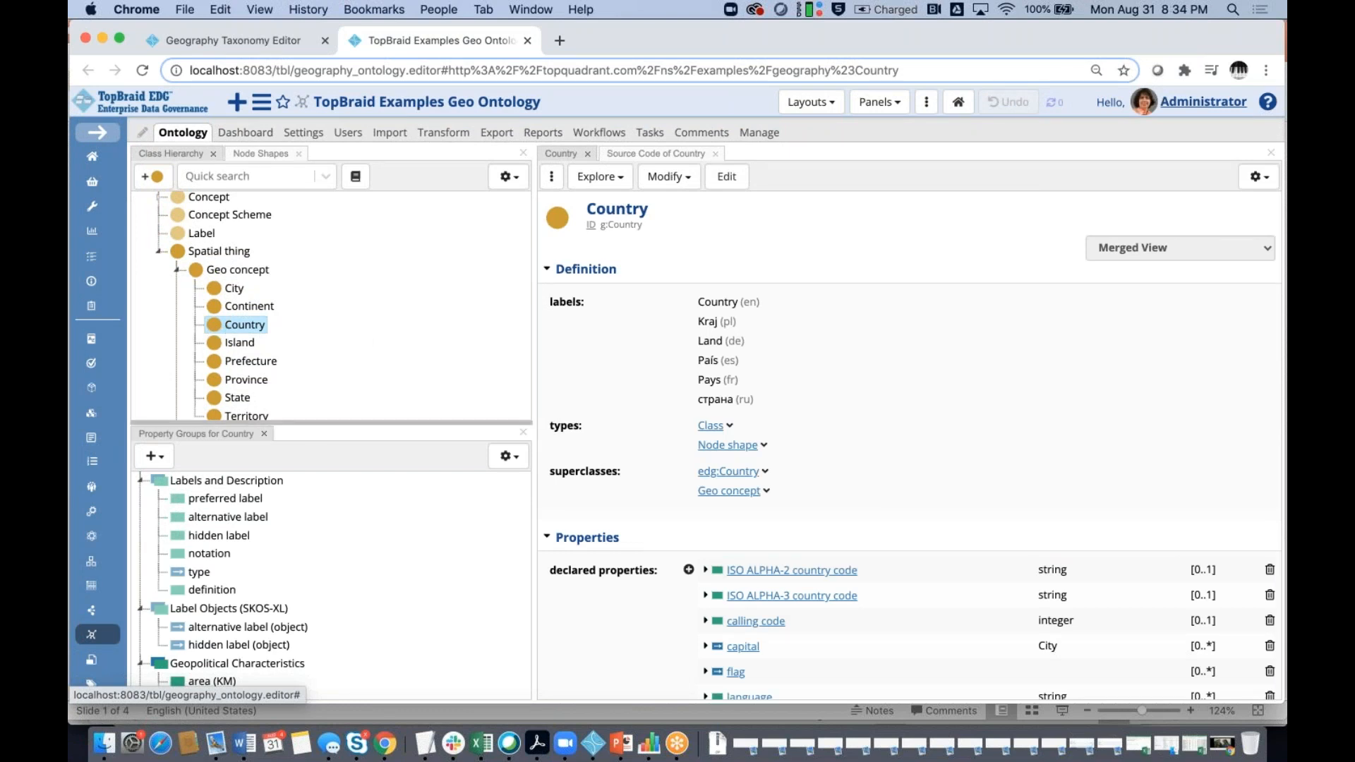
scroll(350, 546, down, 10)
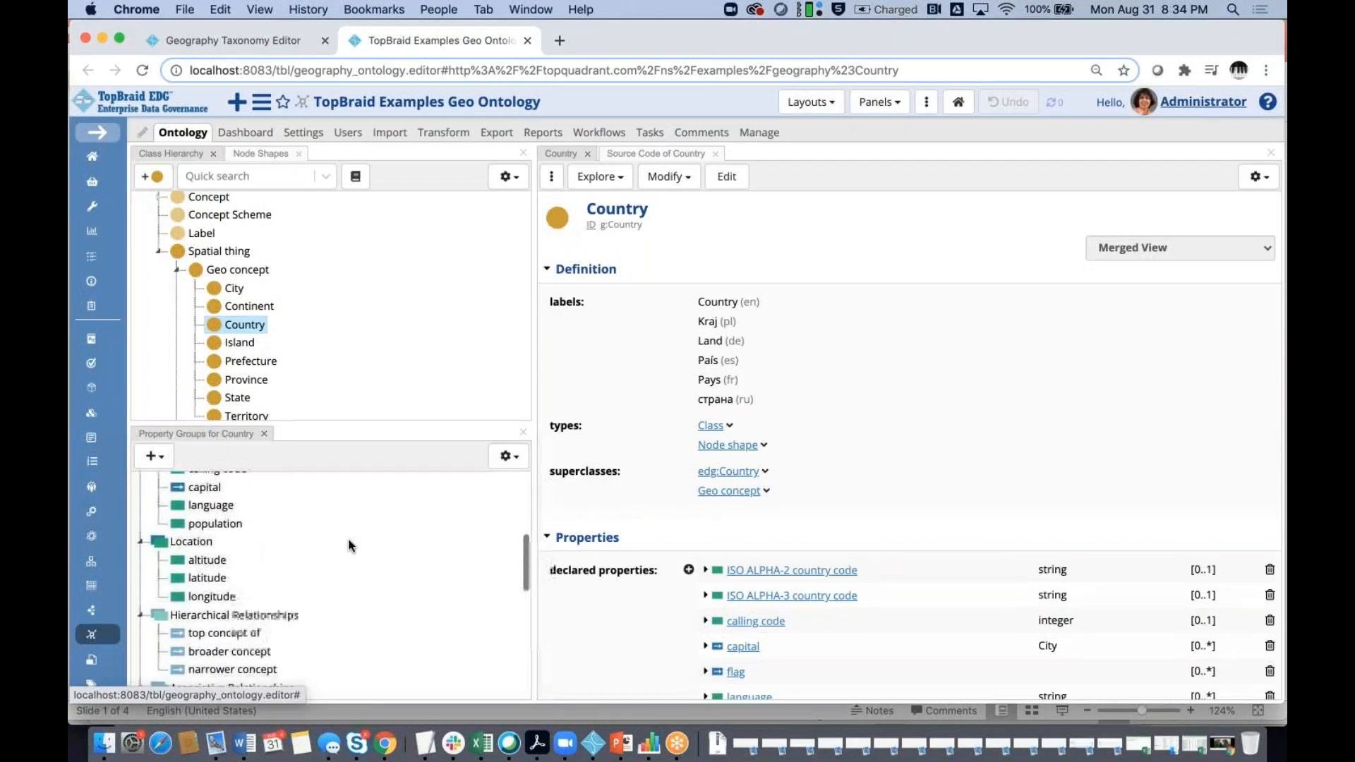
scroll(349, 545, down, 5)
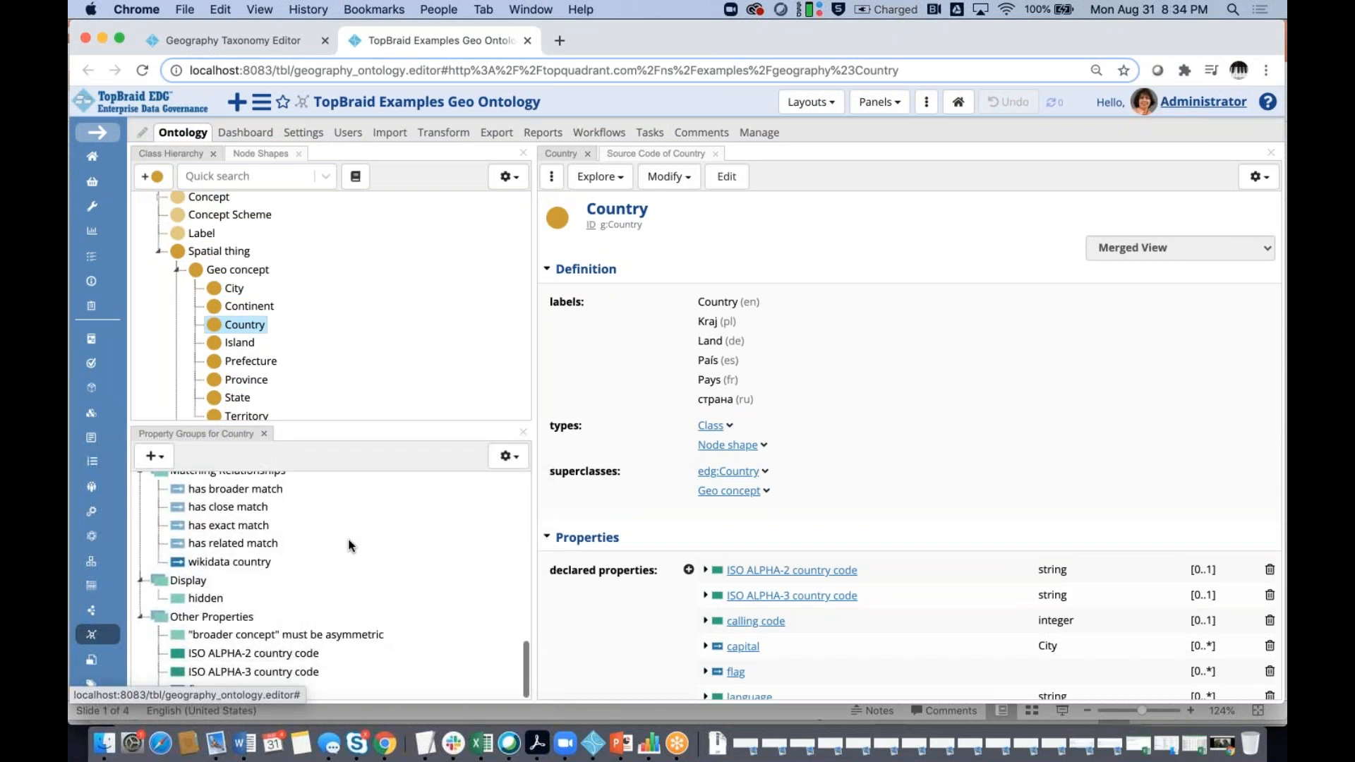
click(218, 656)
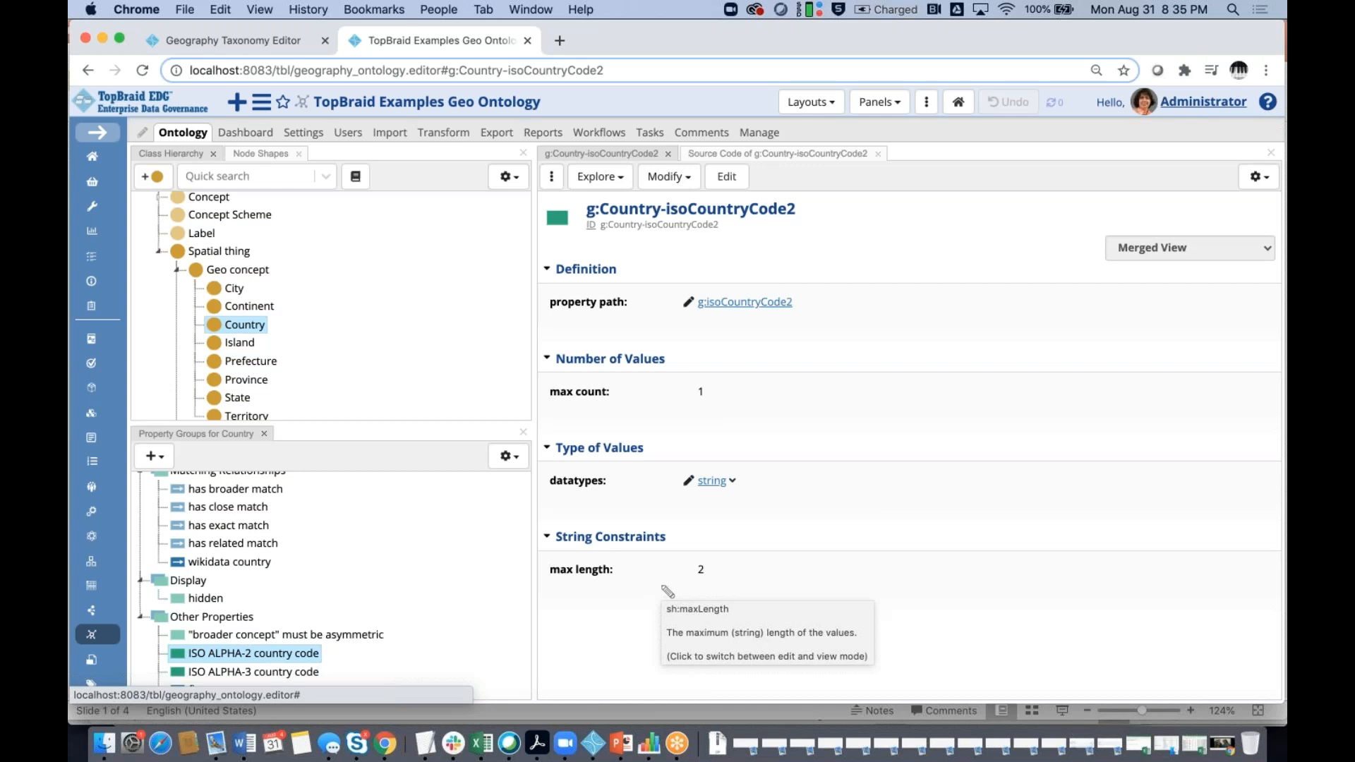
click(1256, 176)
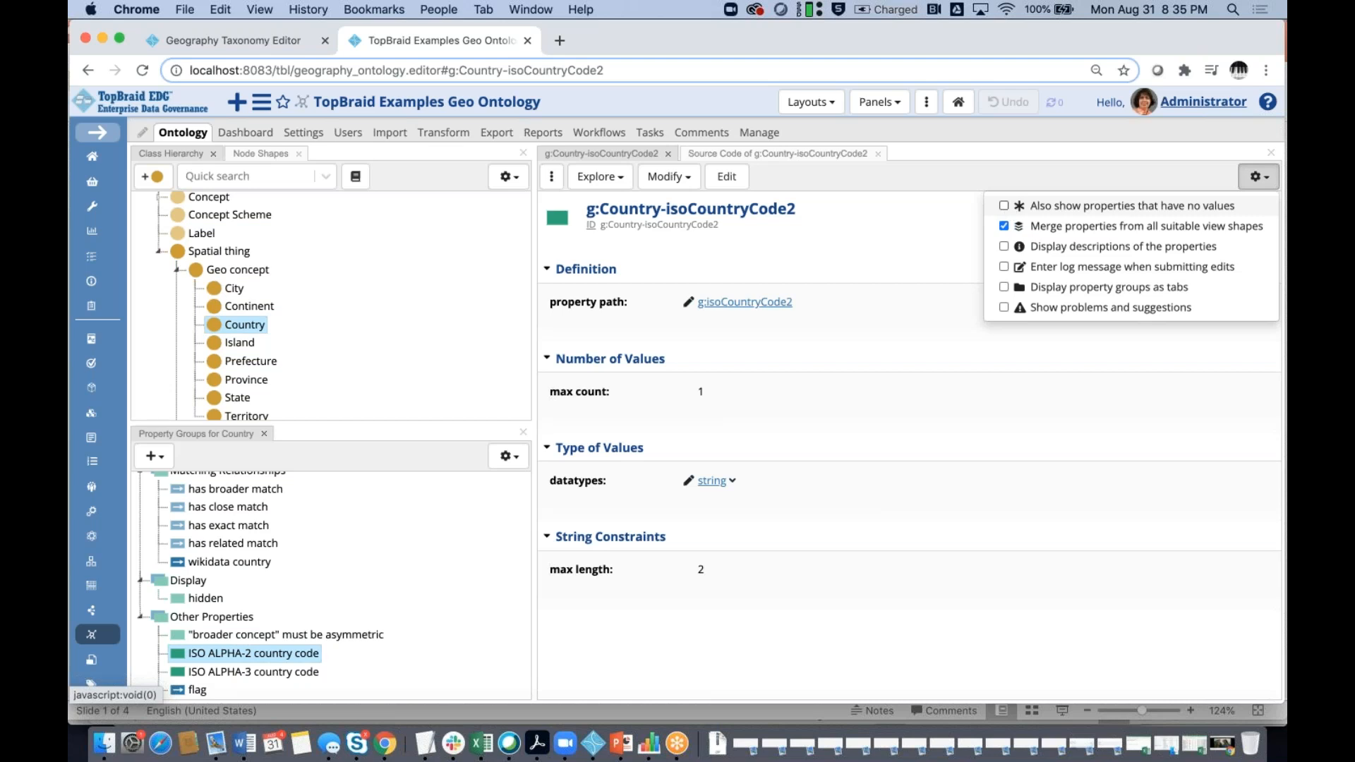
click(1004, 205)
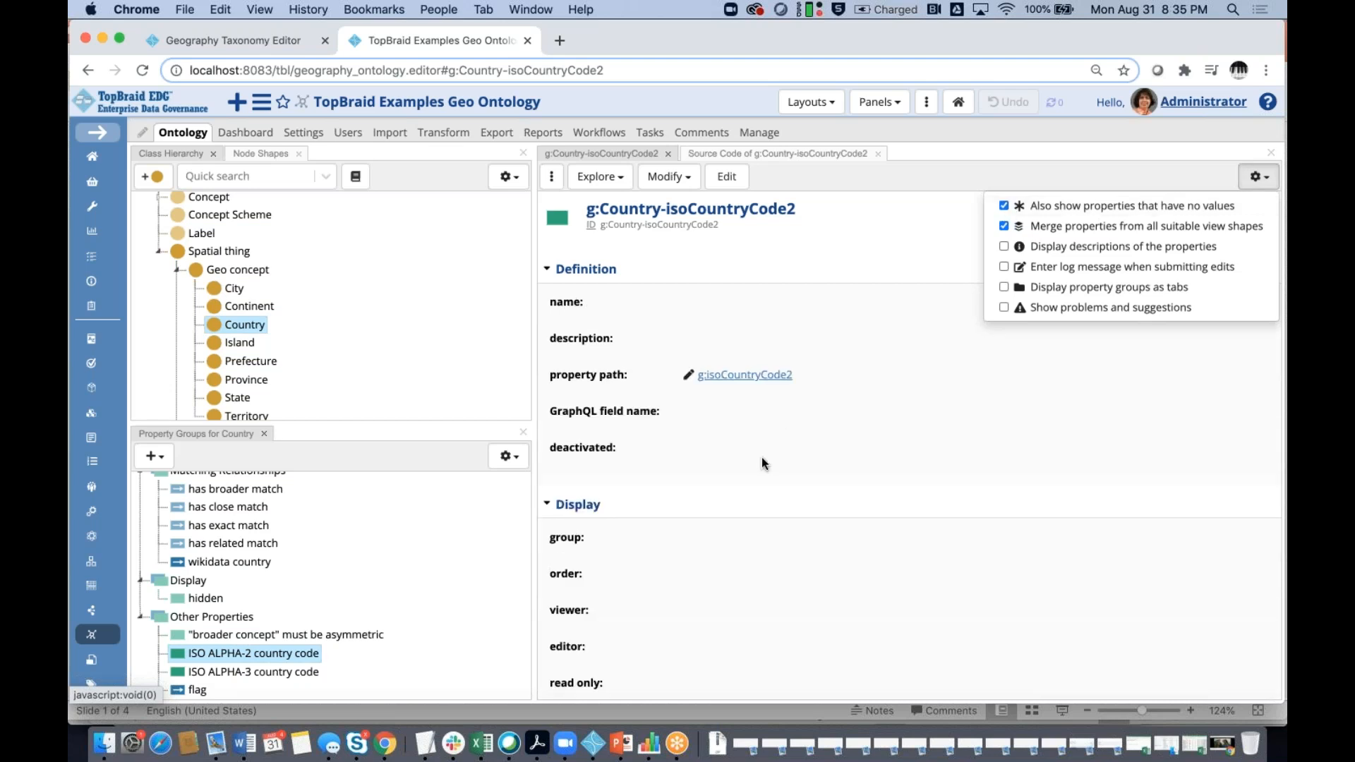
- Examine the constraint settings available for the ISO ALPHA-2 country code property, including value counts, value range, string constraints and inferences
scroll(762, 463, down, 5)
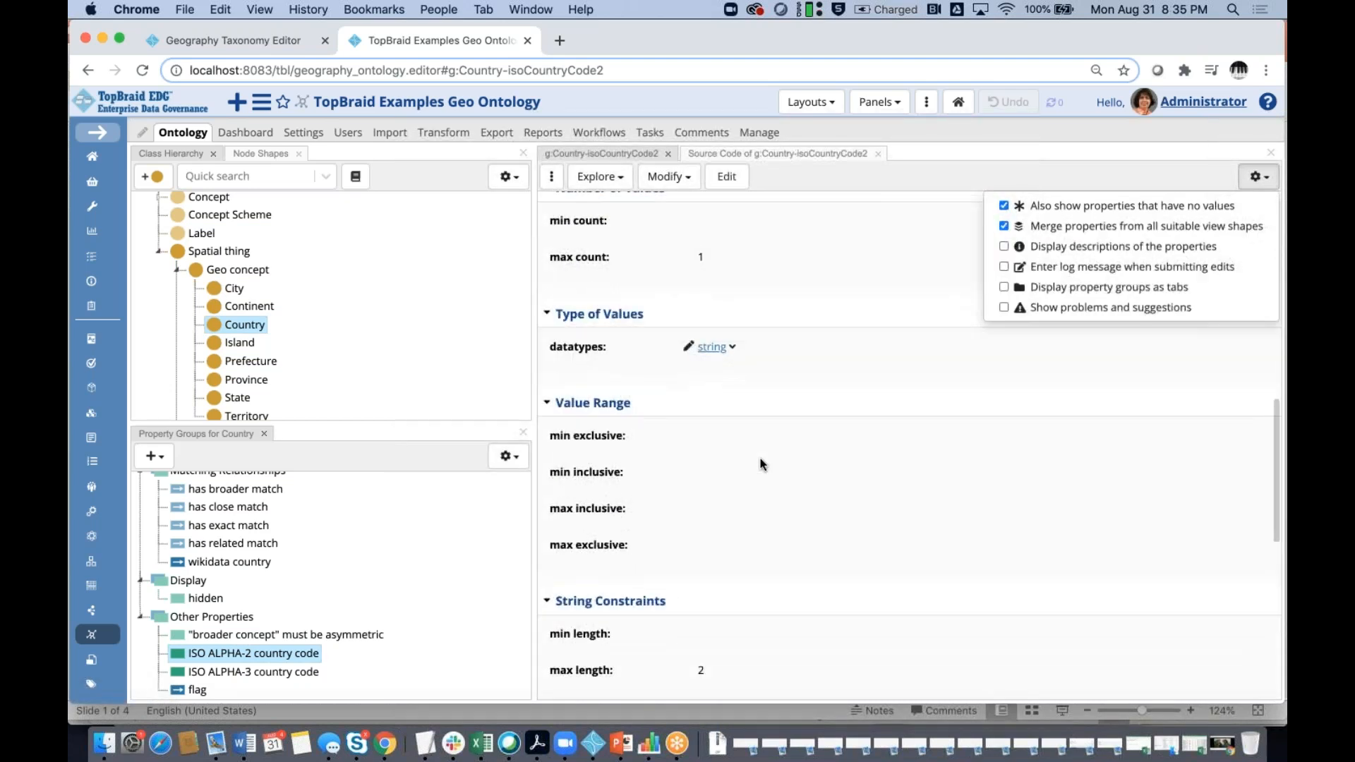
scroll(761, 462, up, 4)
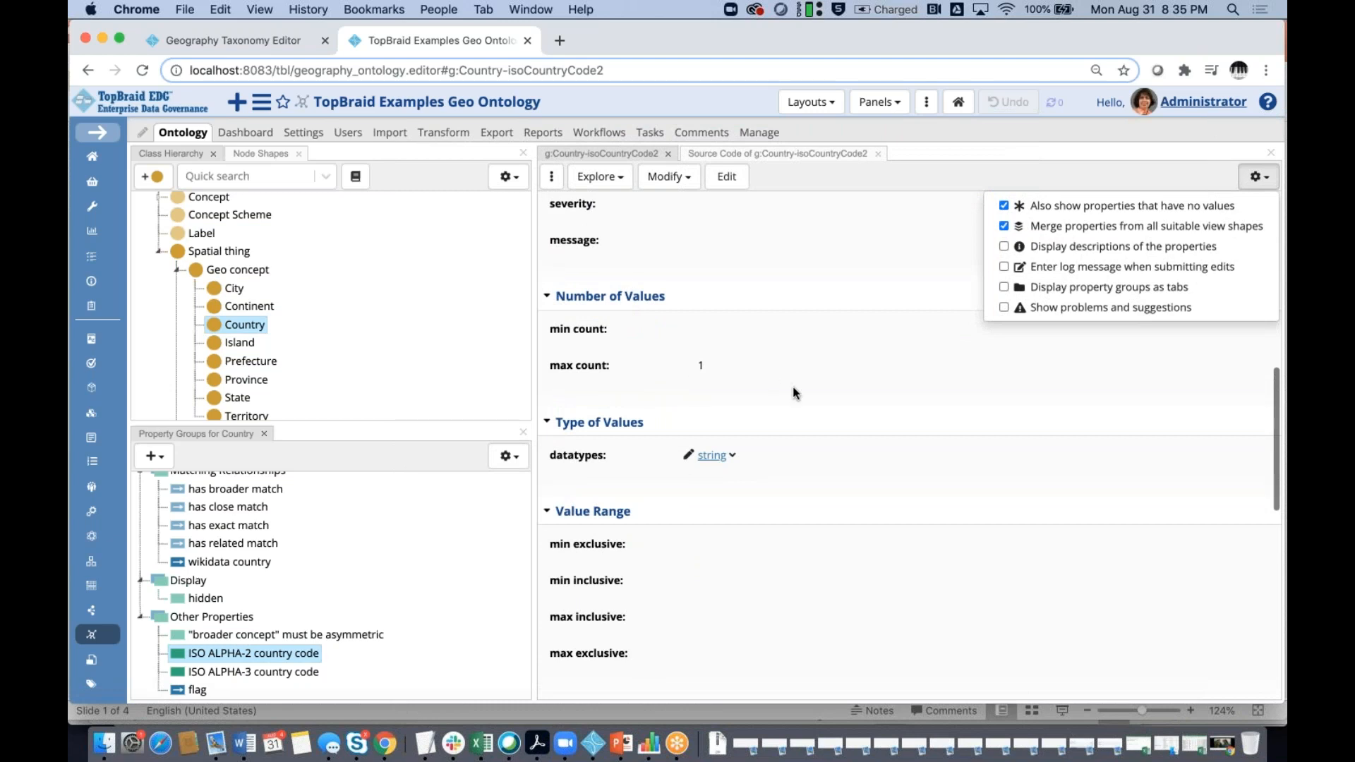
scroll(793, 386, down, 3)
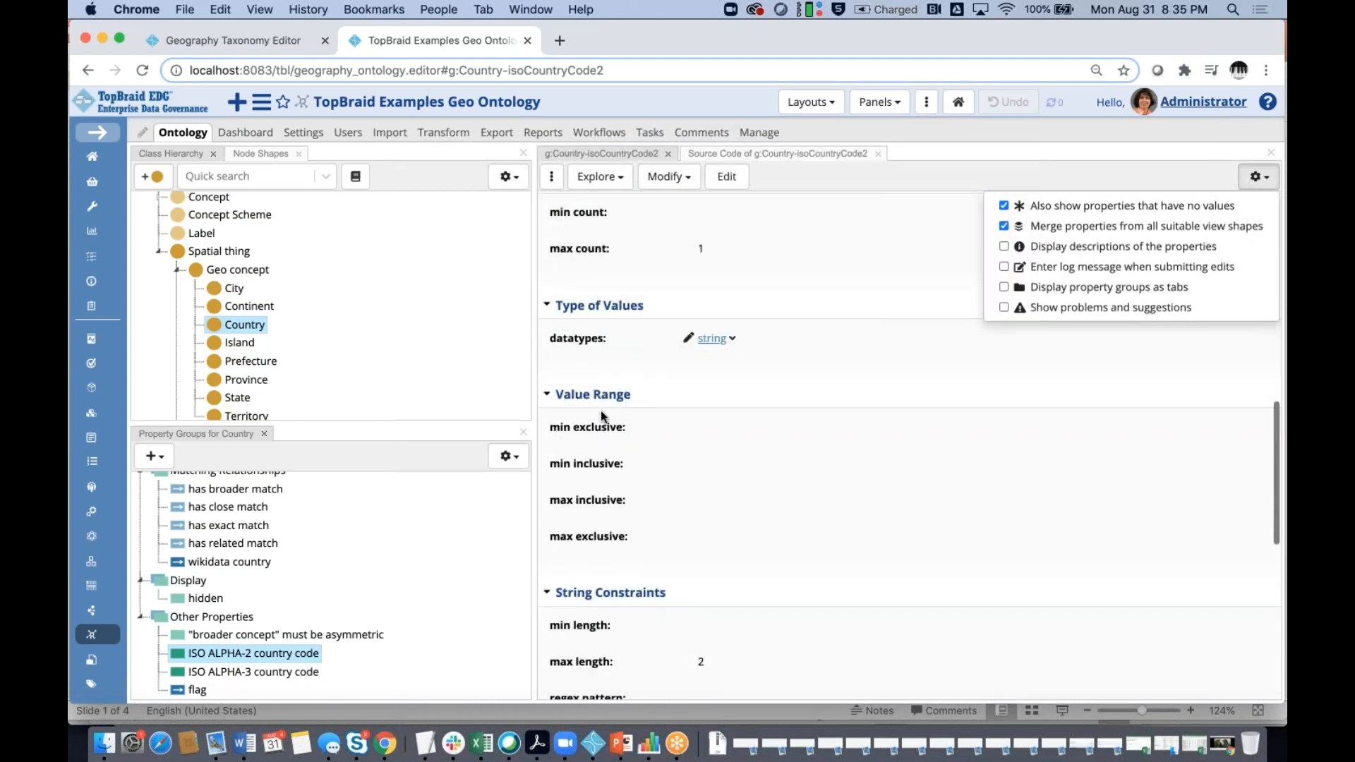
scroll(680, 465, down, 2)
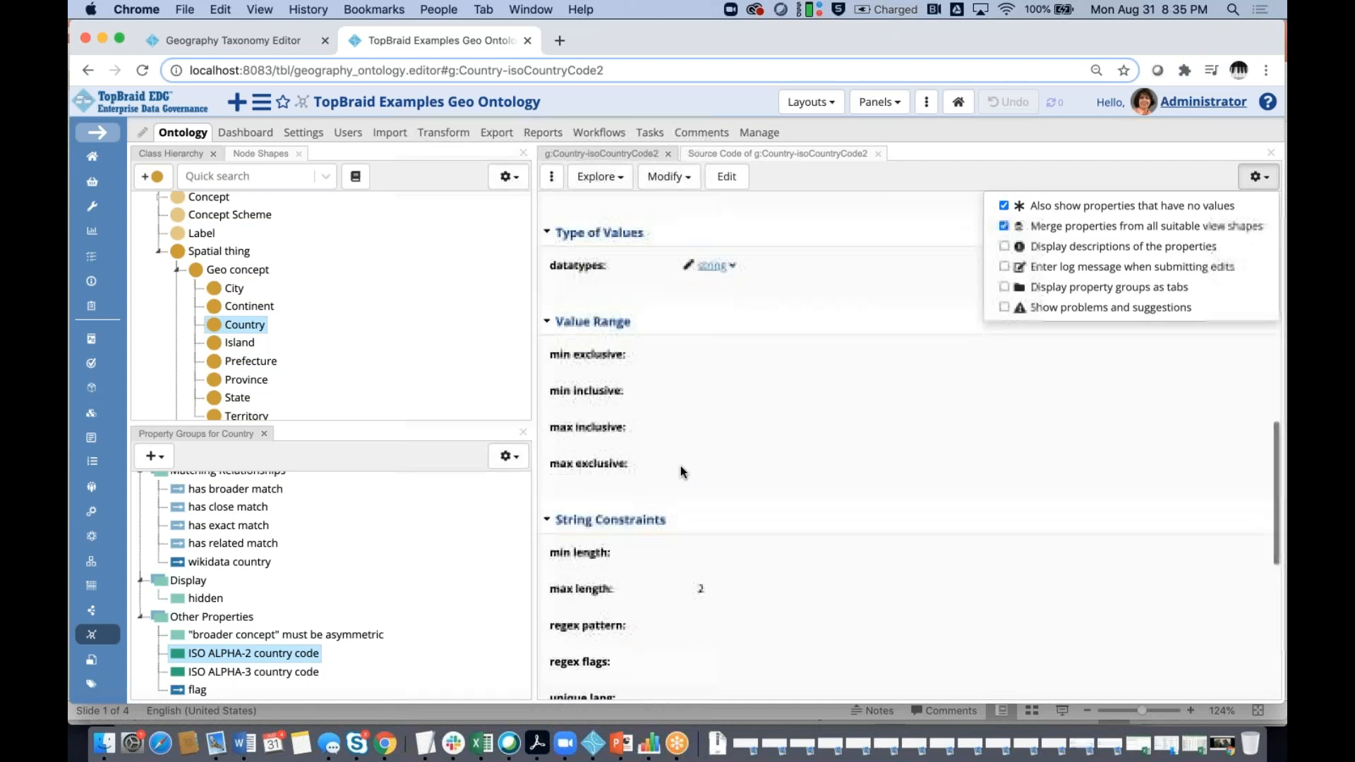
scroll(680, 466, down, 1)
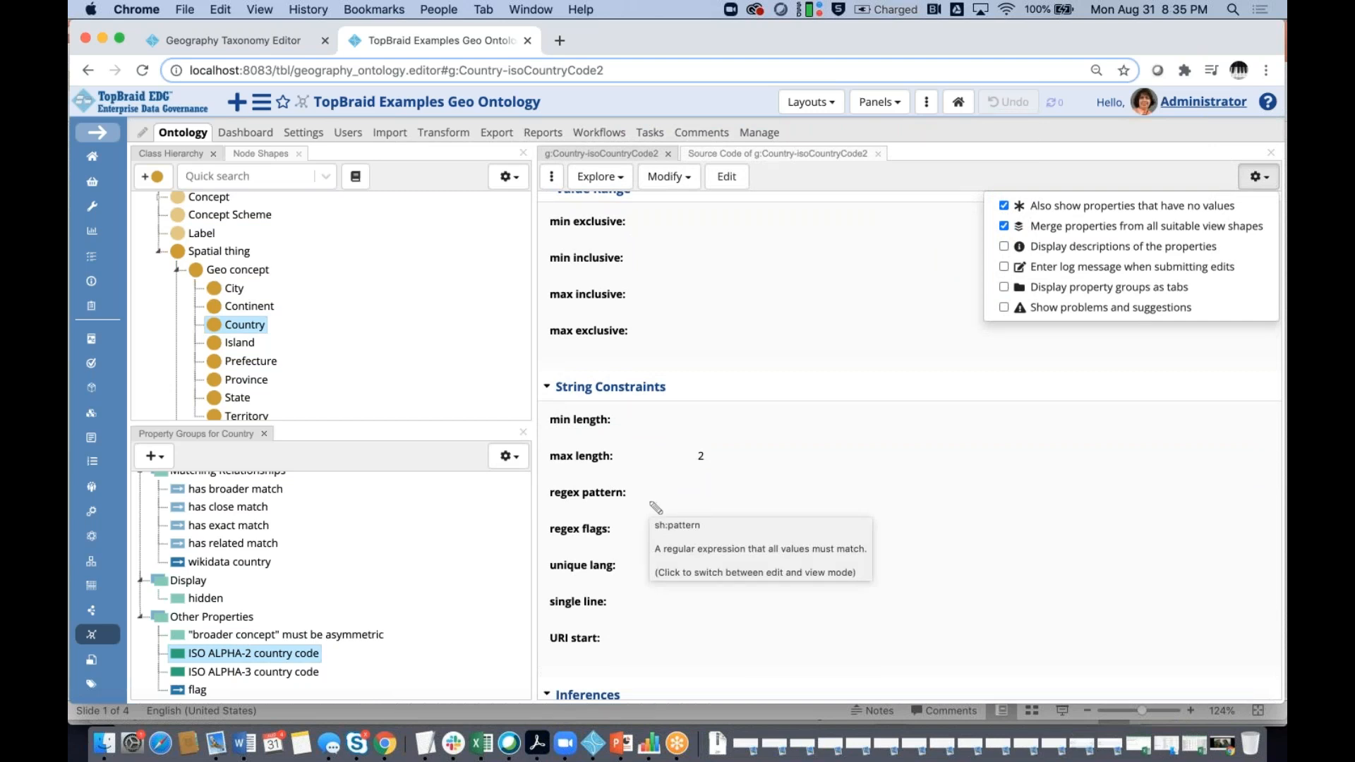
scroll(656, 508, down, 4)
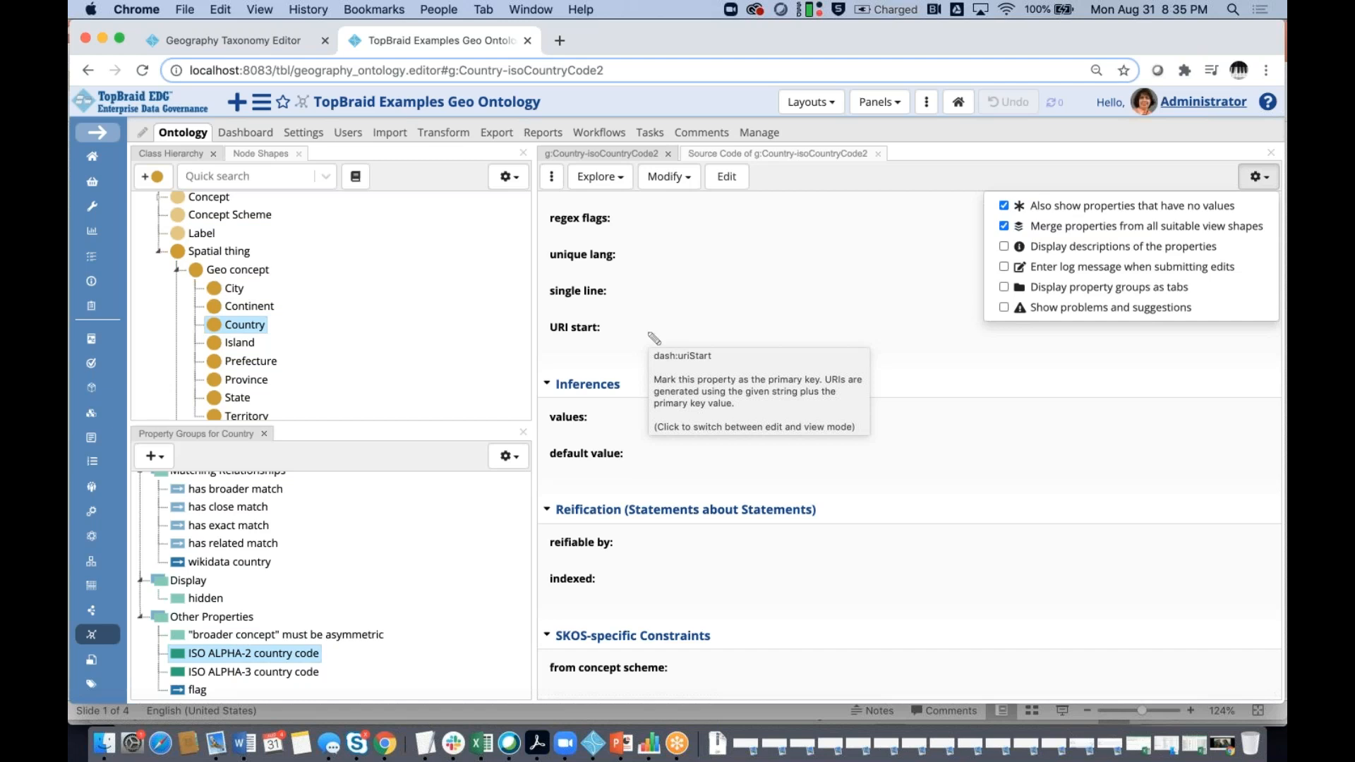
scroll(654, 338, down, 1)
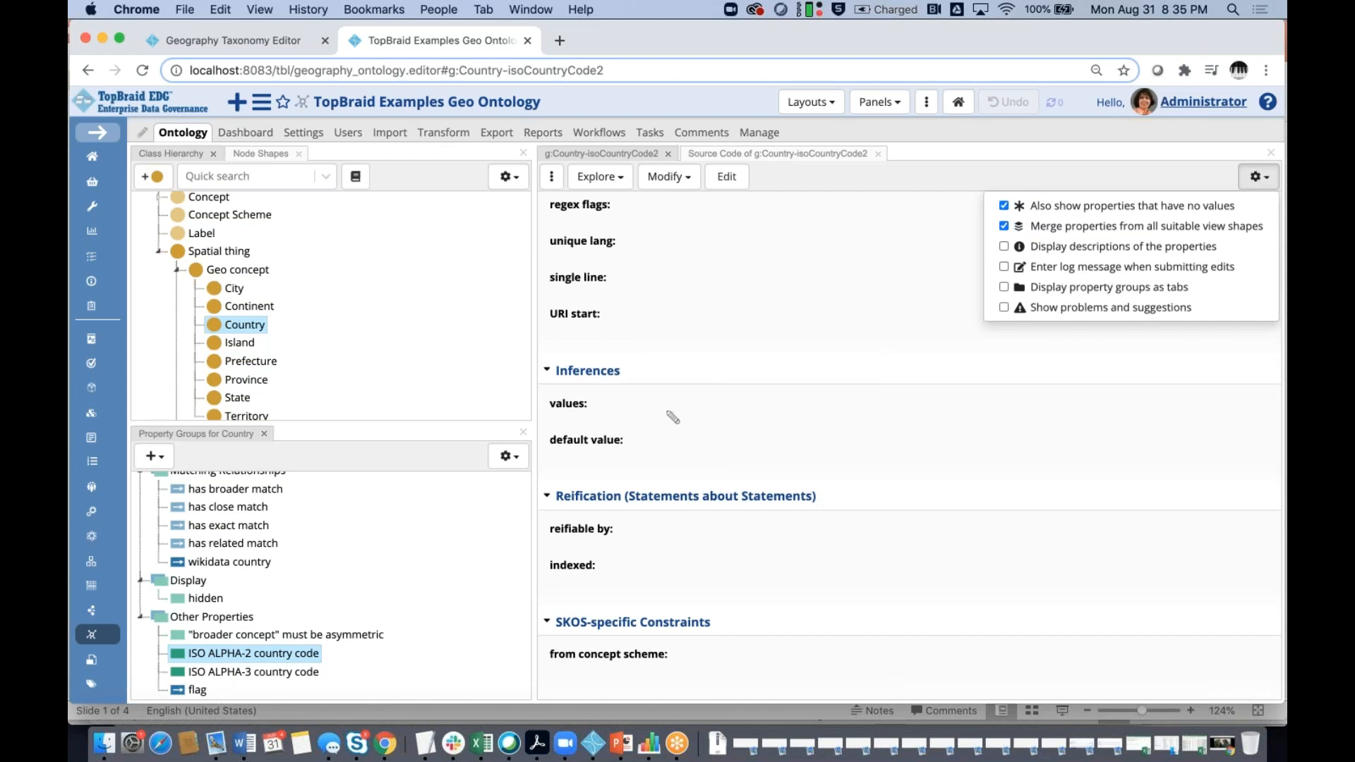
scroll(673, 417, up, 10)
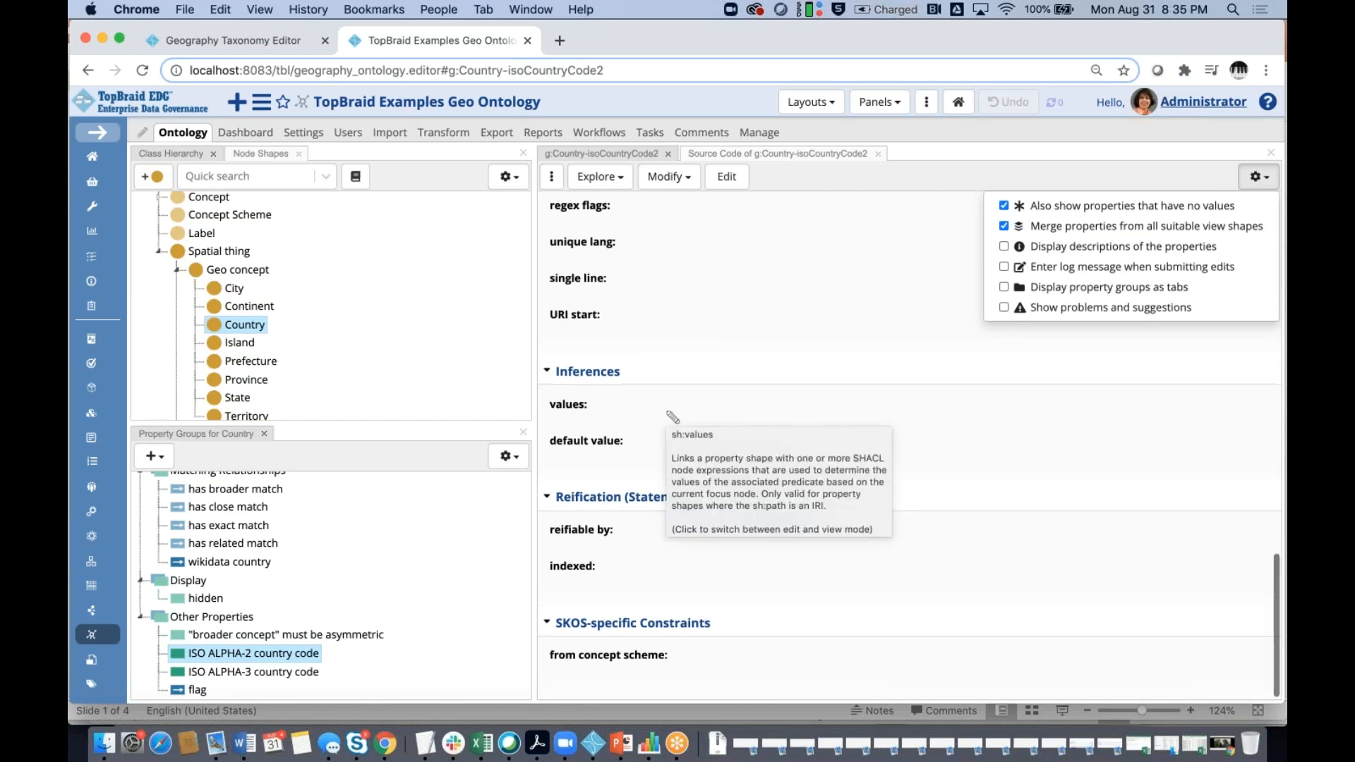
scroll(911, 441, up, 10)
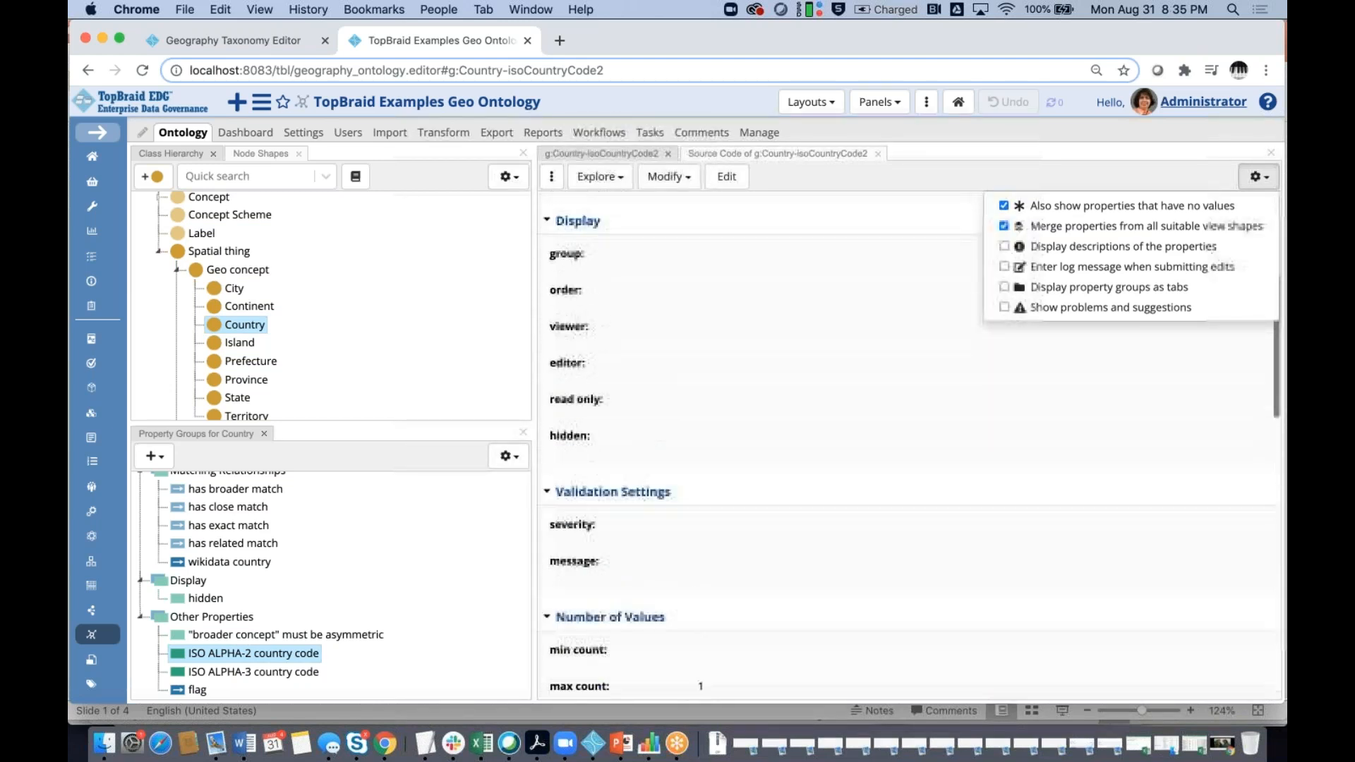
scroll(910, 441, up, 5)
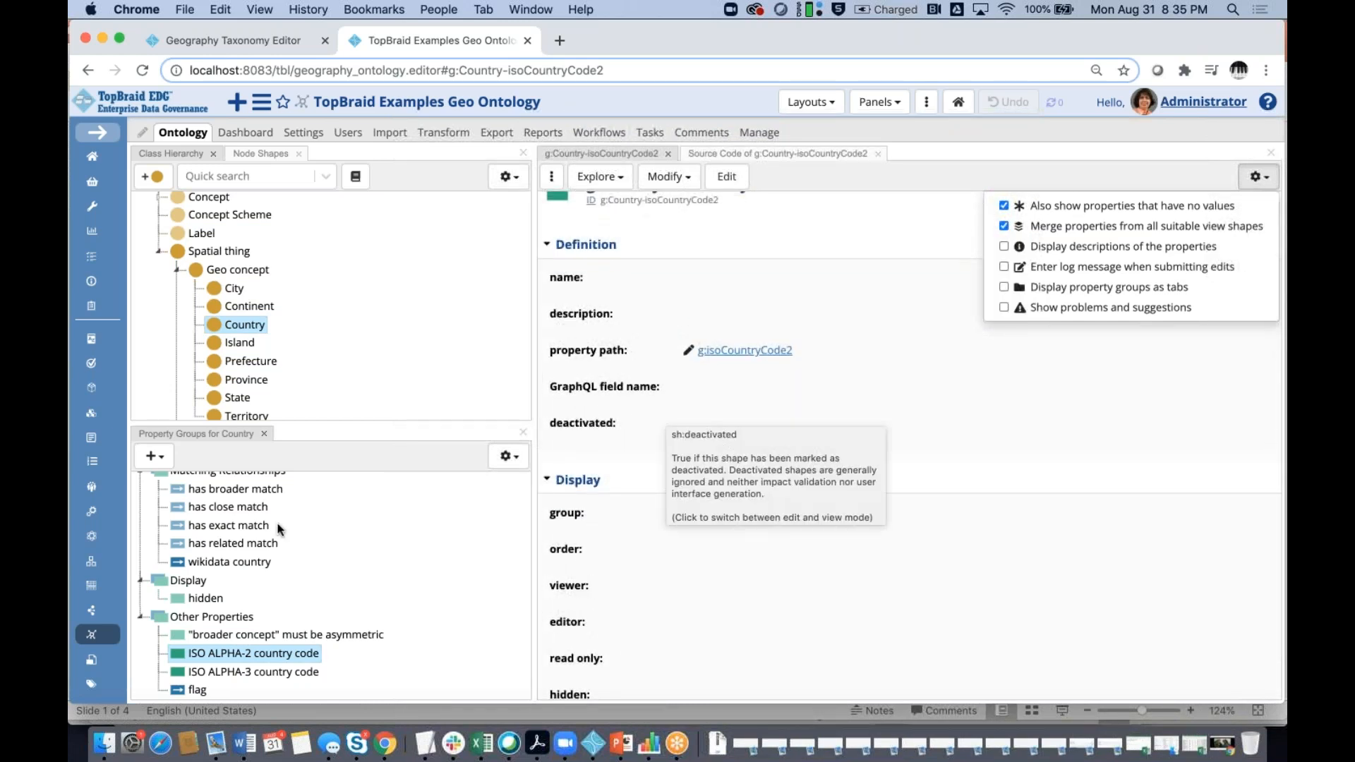
- Open the has related match property and examine its value type and value constraints
click(223, 548)
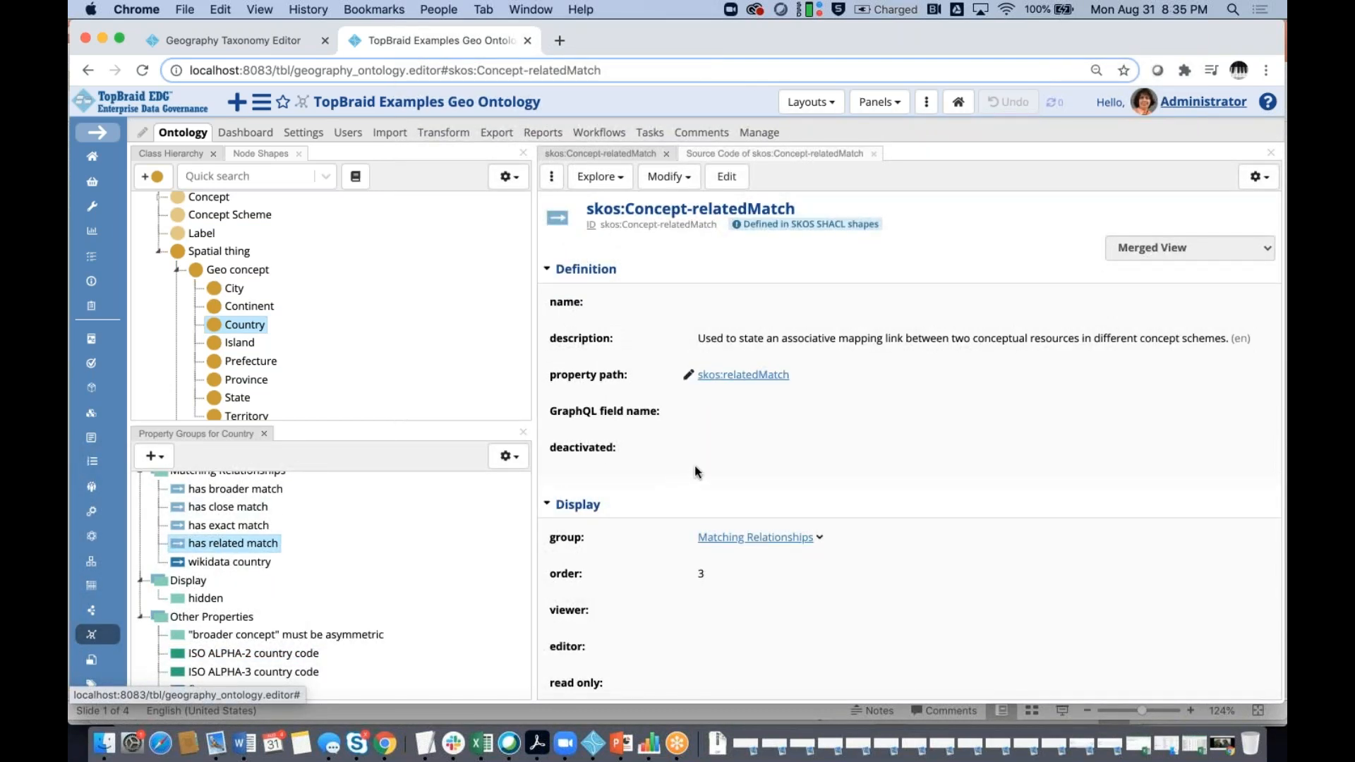
scroll(711, 463, down, 6)
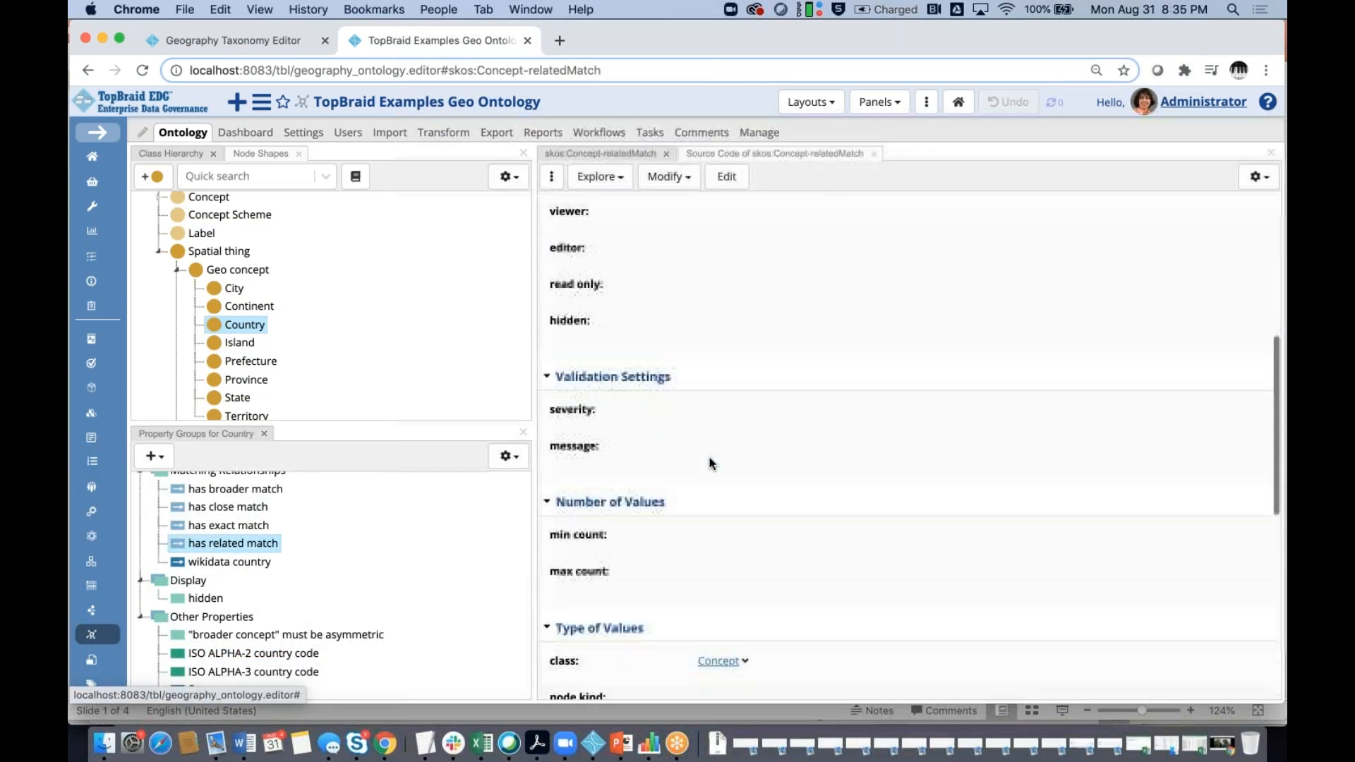
scroll(711, 463, down, 6)
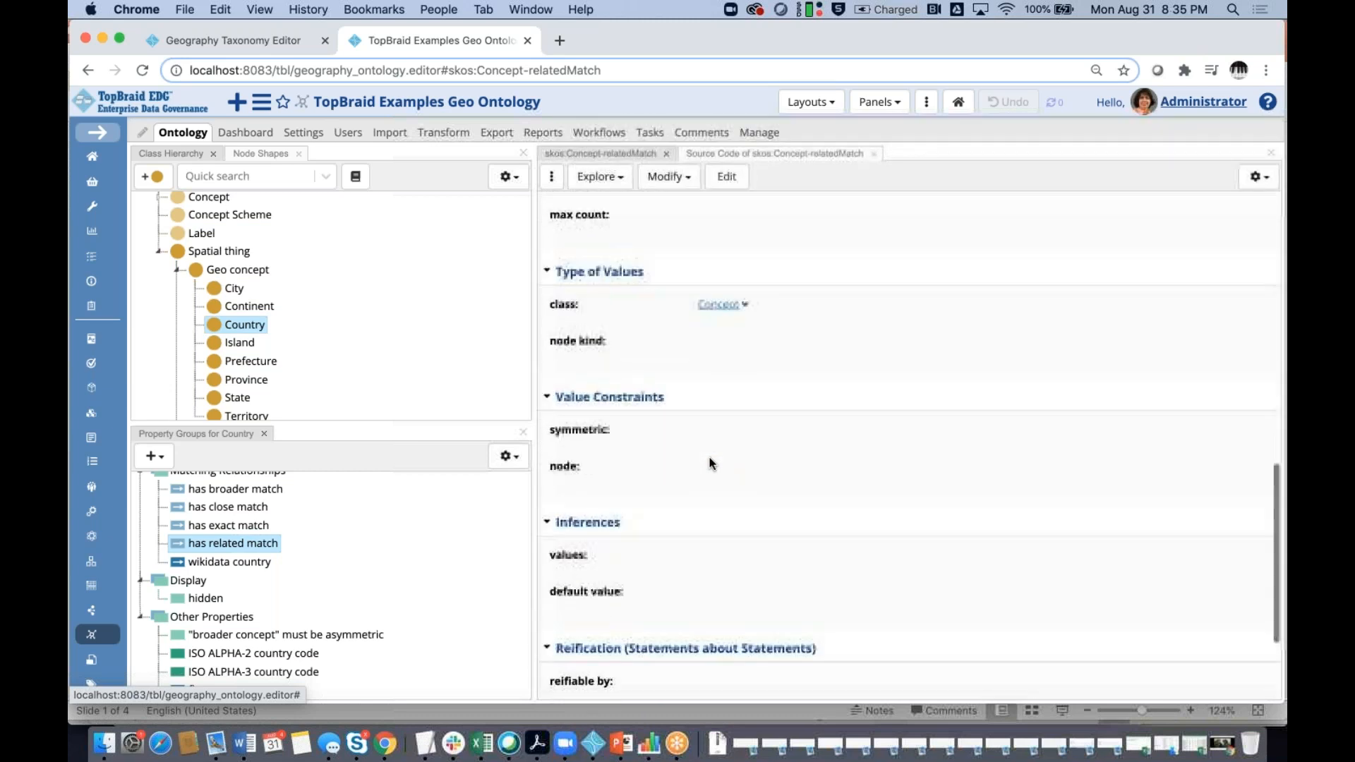
scroll(710, 463, down, 1)
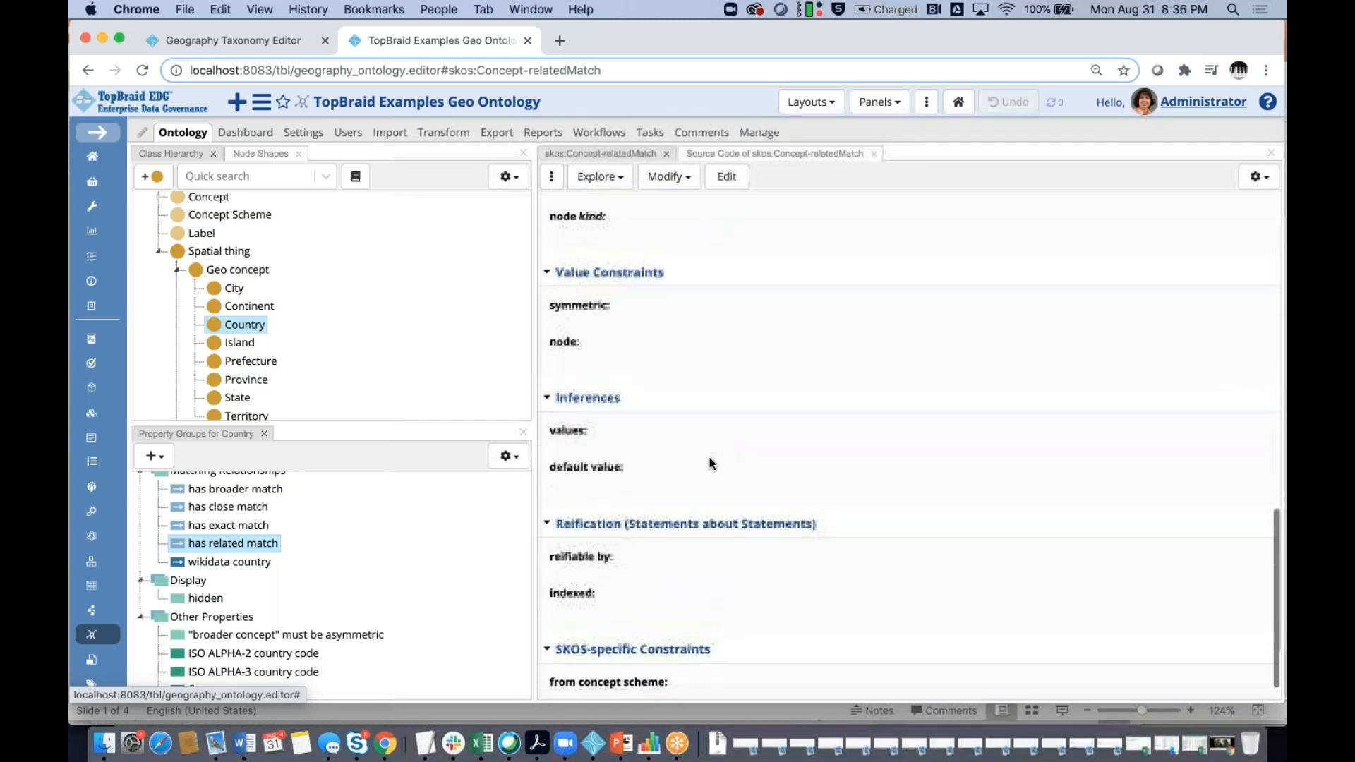
scroll(711, 463, up, 1)
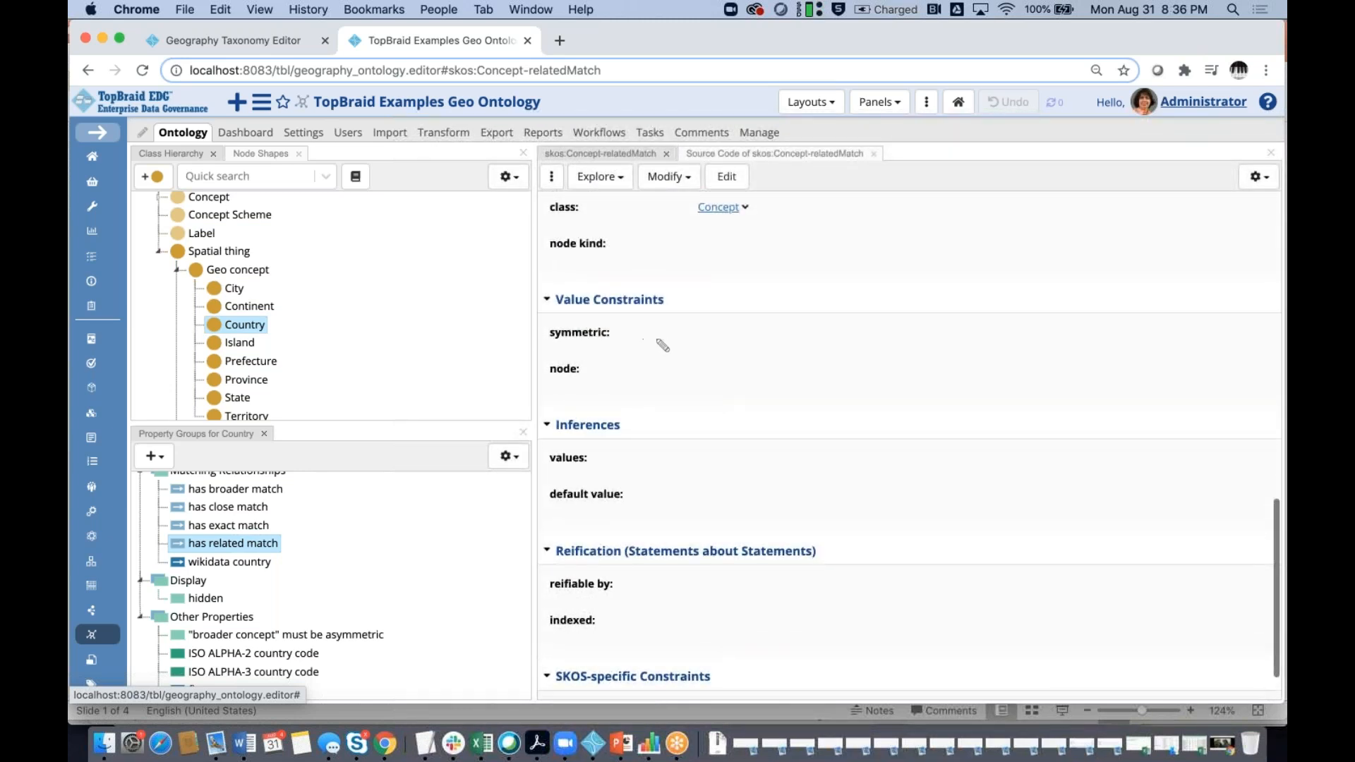
scroll(702, 348, down, 1)
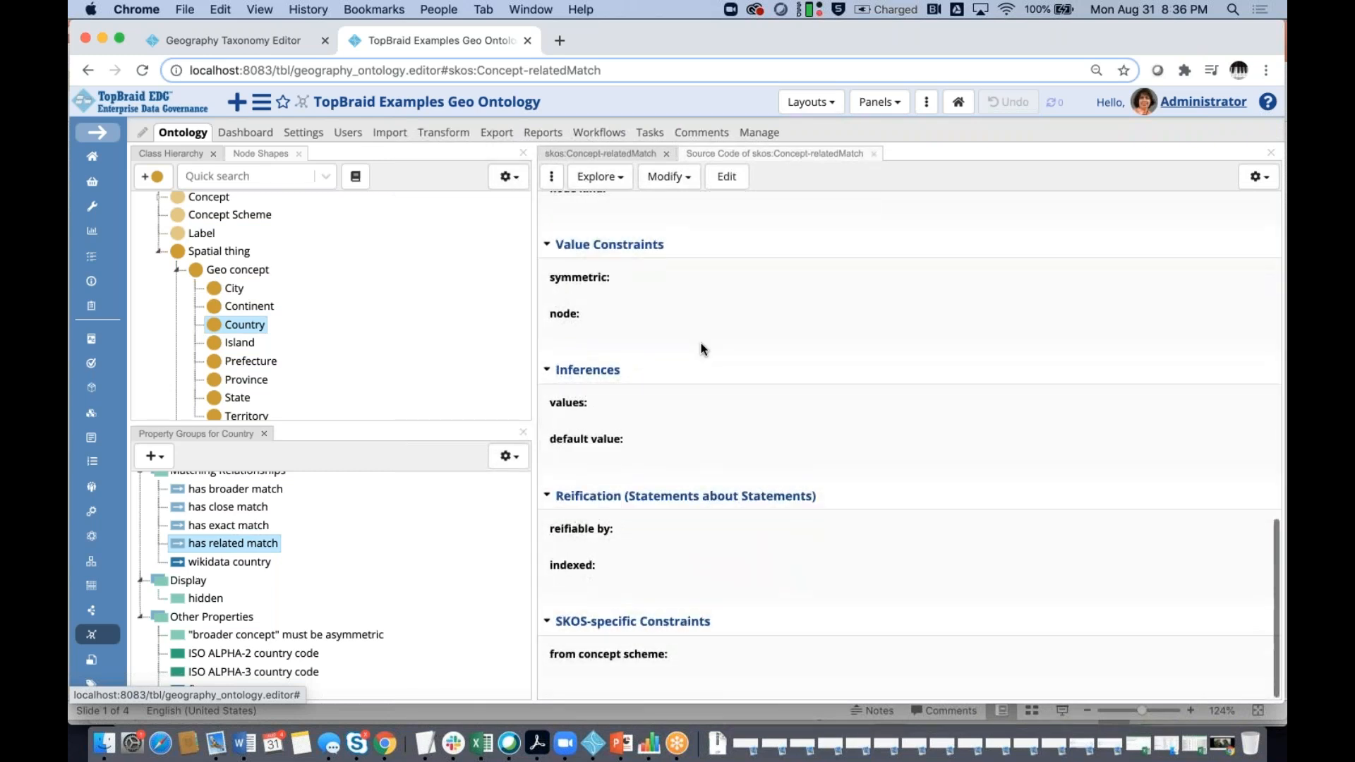
scroll(702, 348, up, 6)
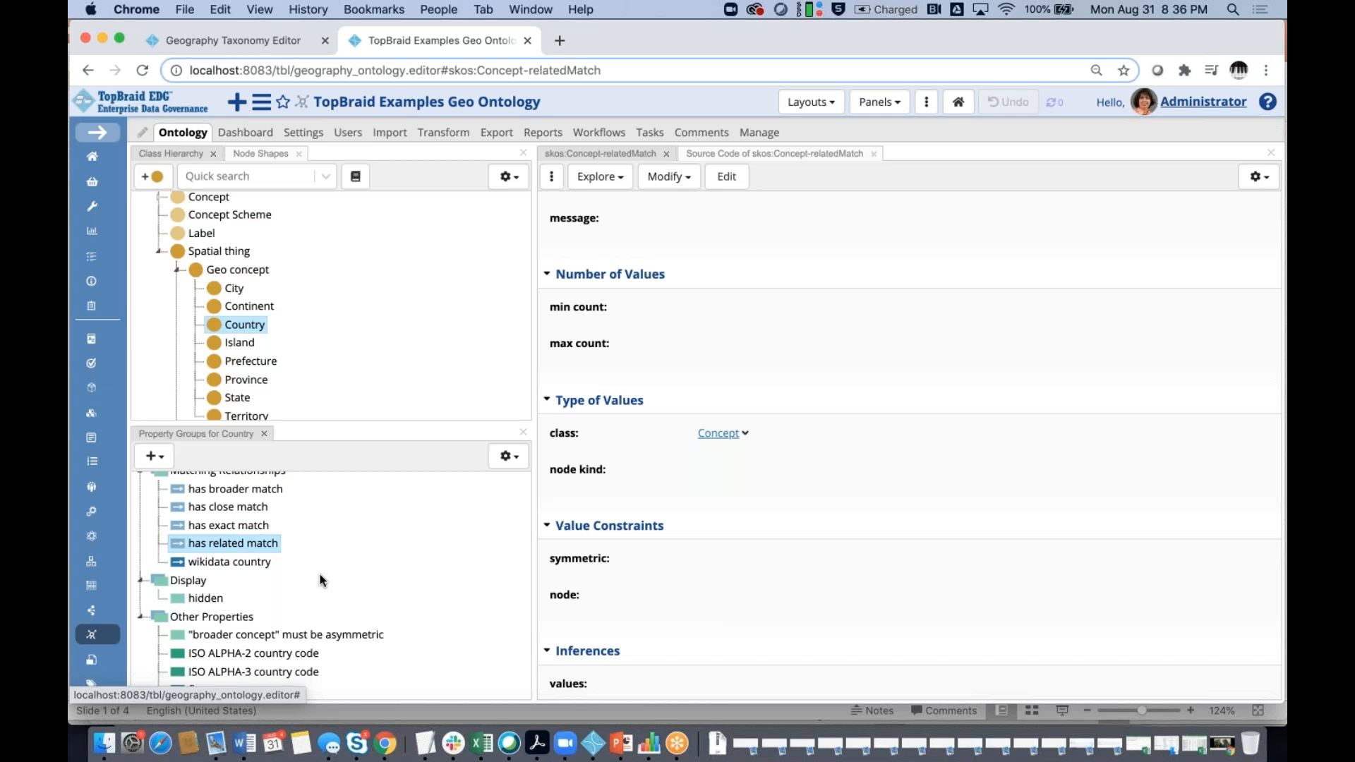
- Set the min count of Country's calling code property to 1 and save the change
scroll(321, 580, up, 5)
scroll(322, 580, up, 3)
scroll(321, 581, down, 8)
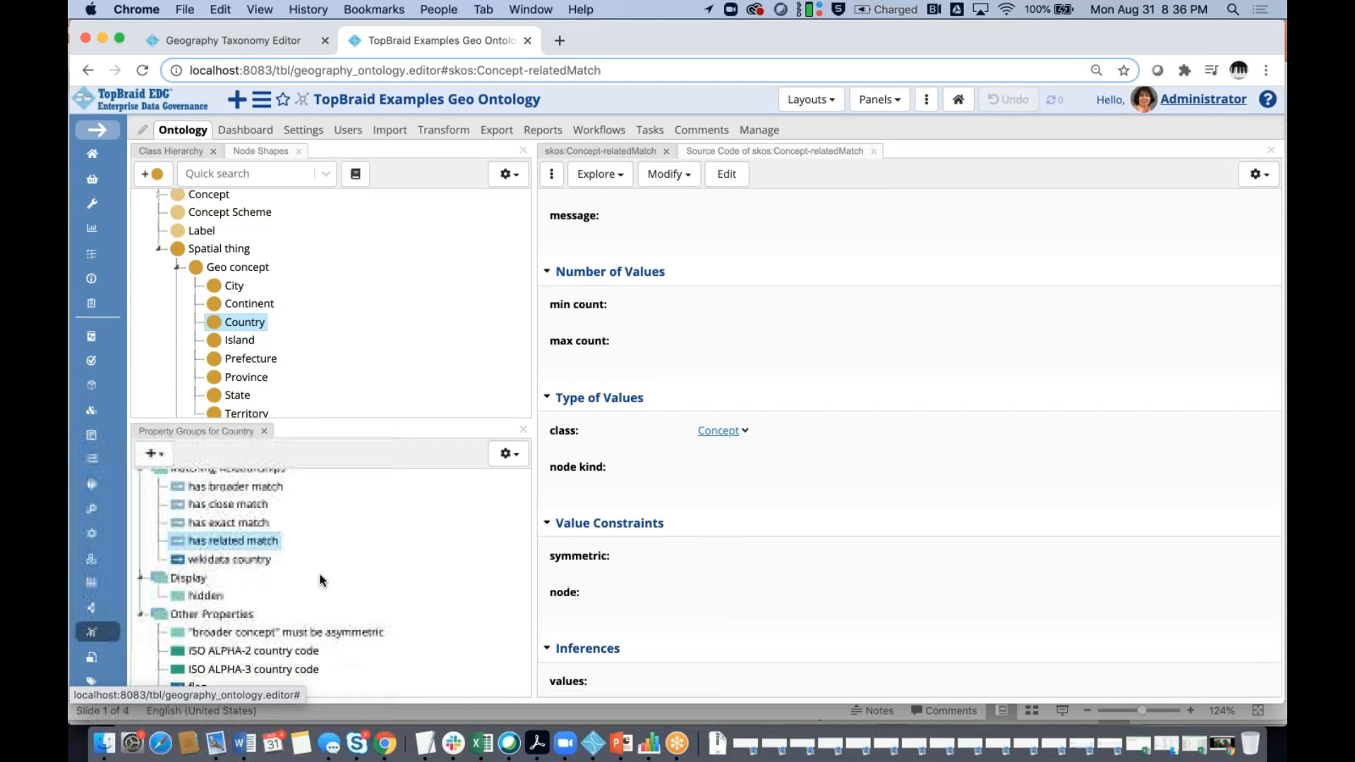
scroll(321, 580, up, 10)
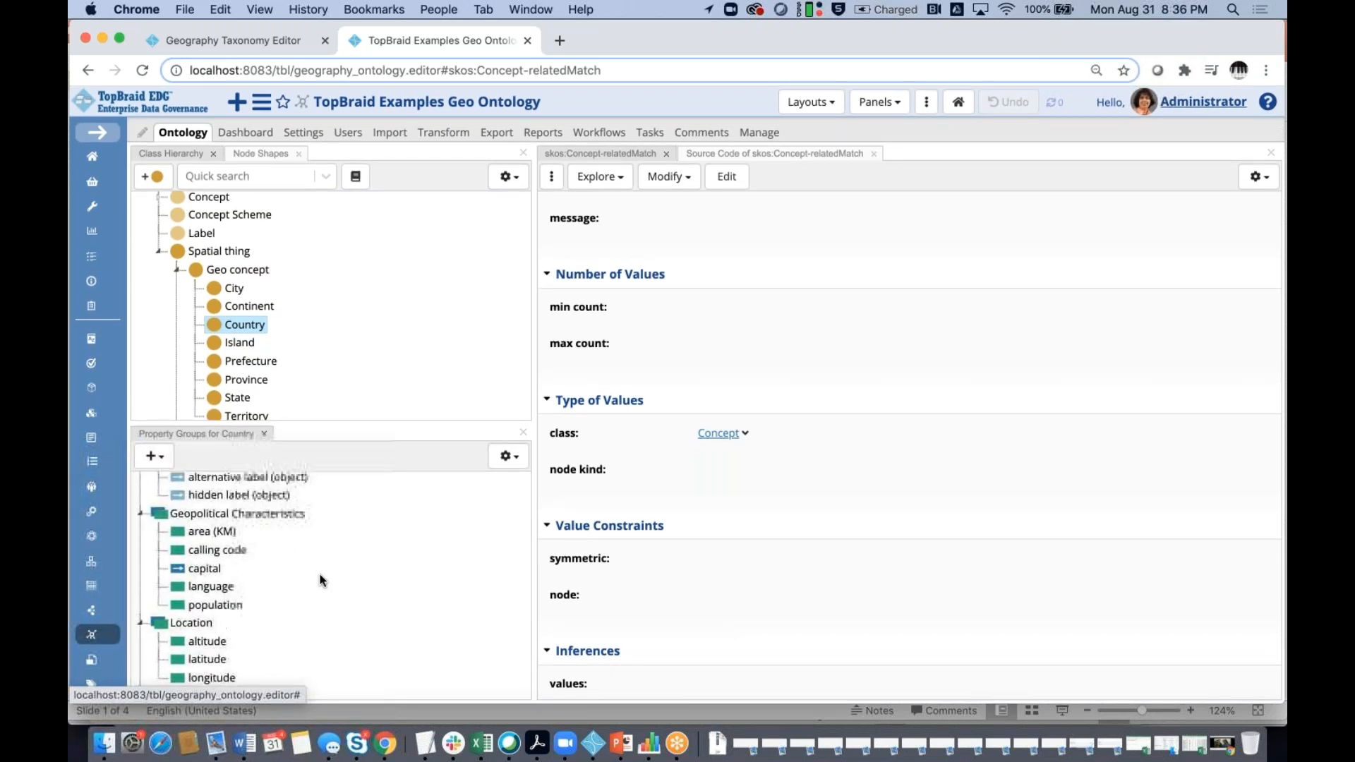
click(223, 559)
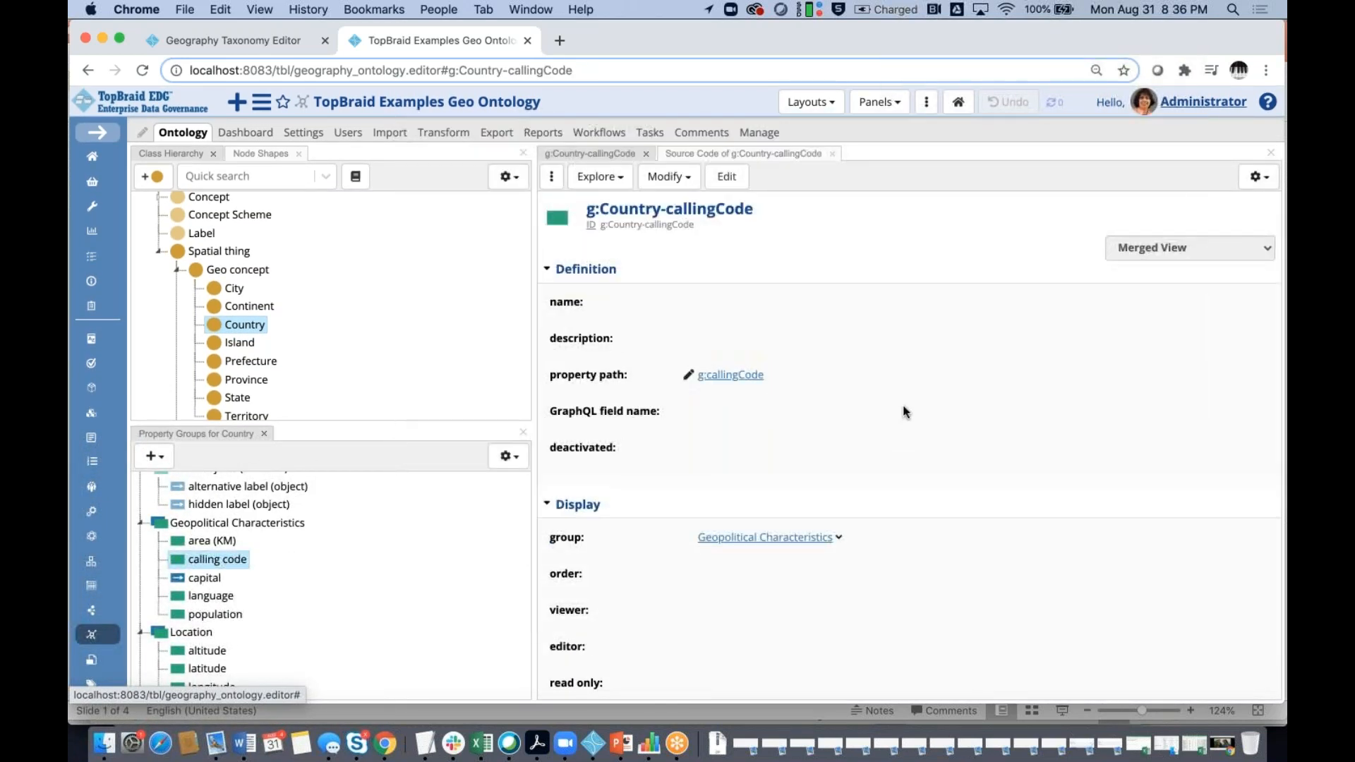
scroll(906, 415, down, 6)
scroll(906, 415, down, 2)
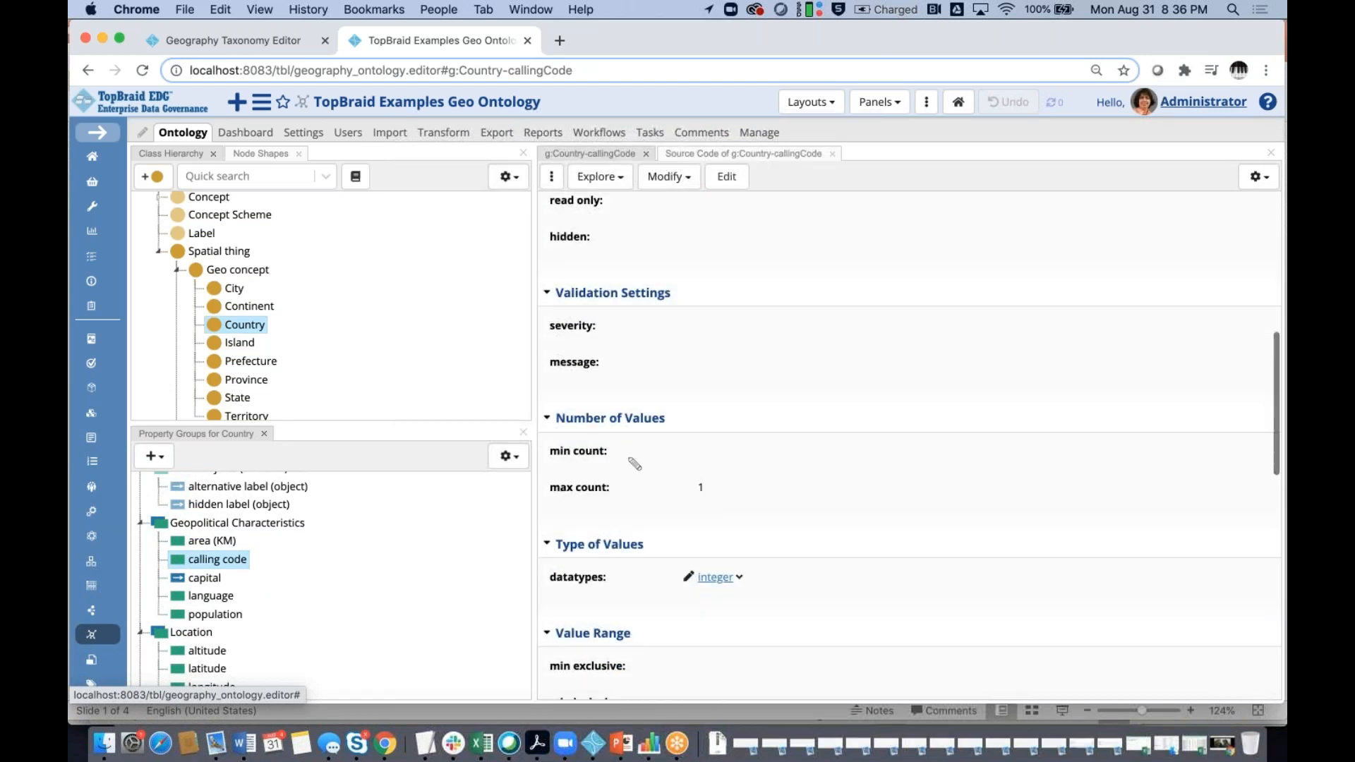
click(634, 463)
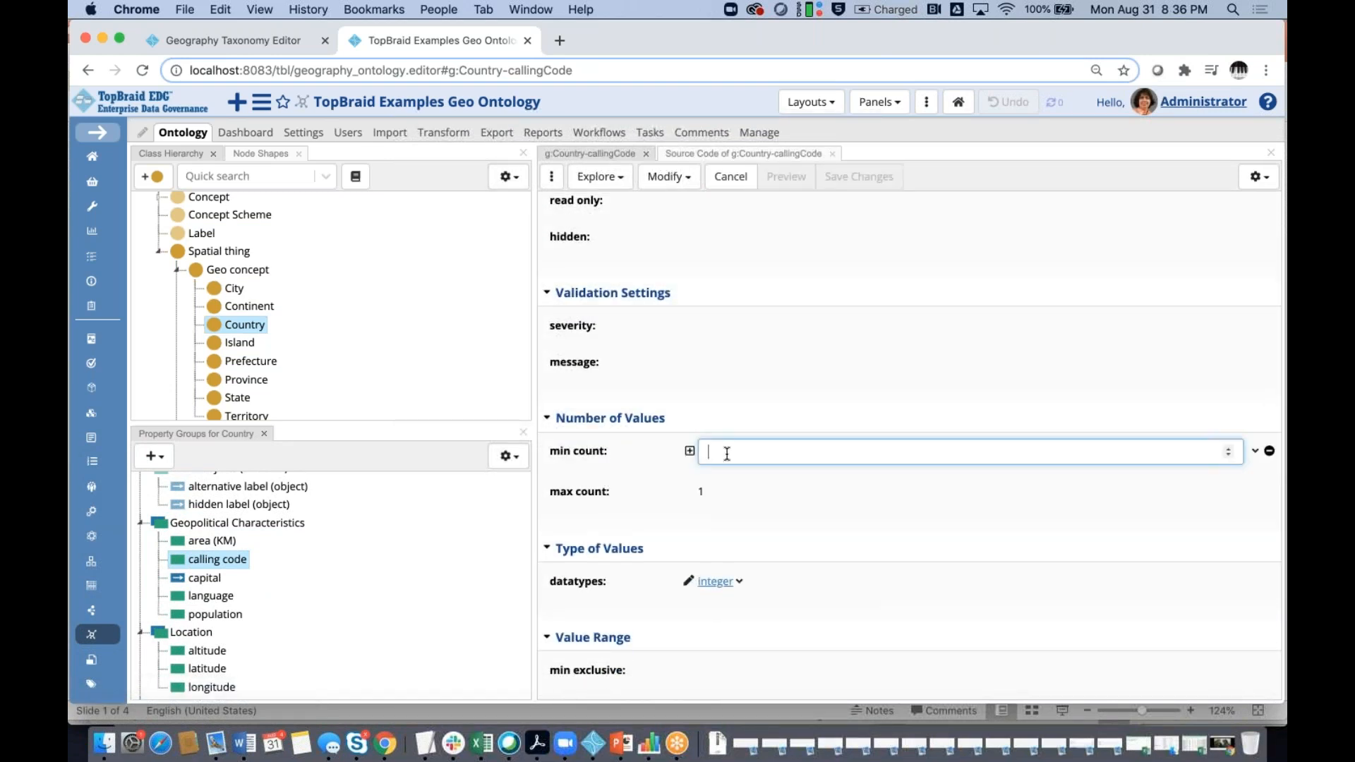
text(1)
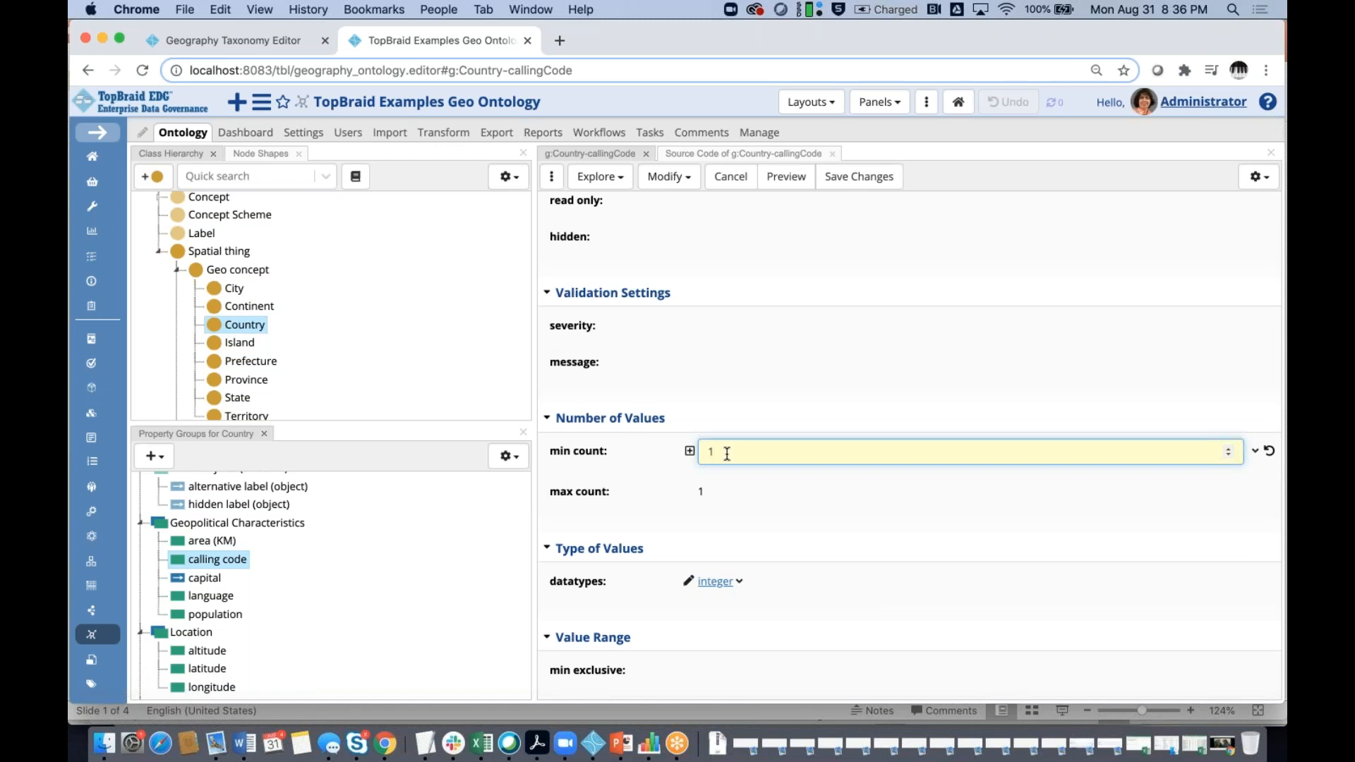
click(854, 182)
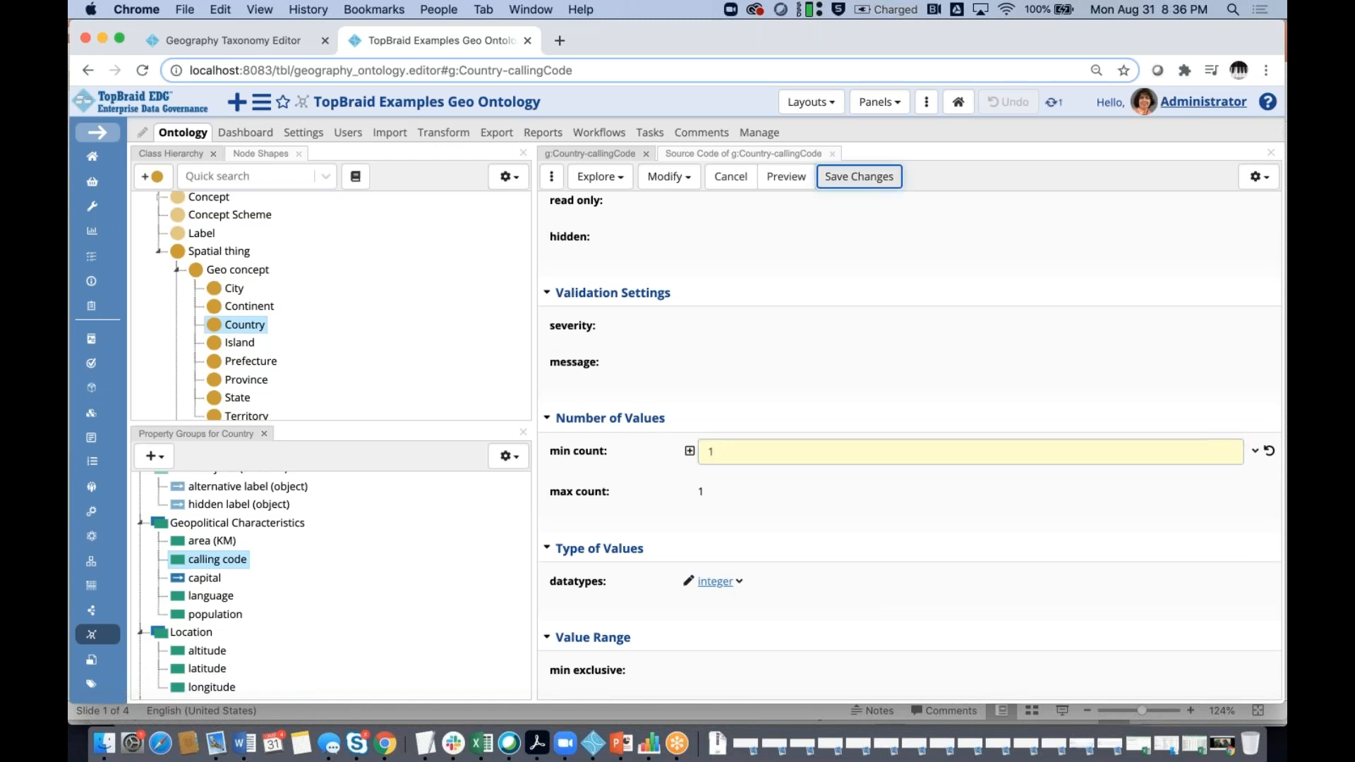
click(643, 450)
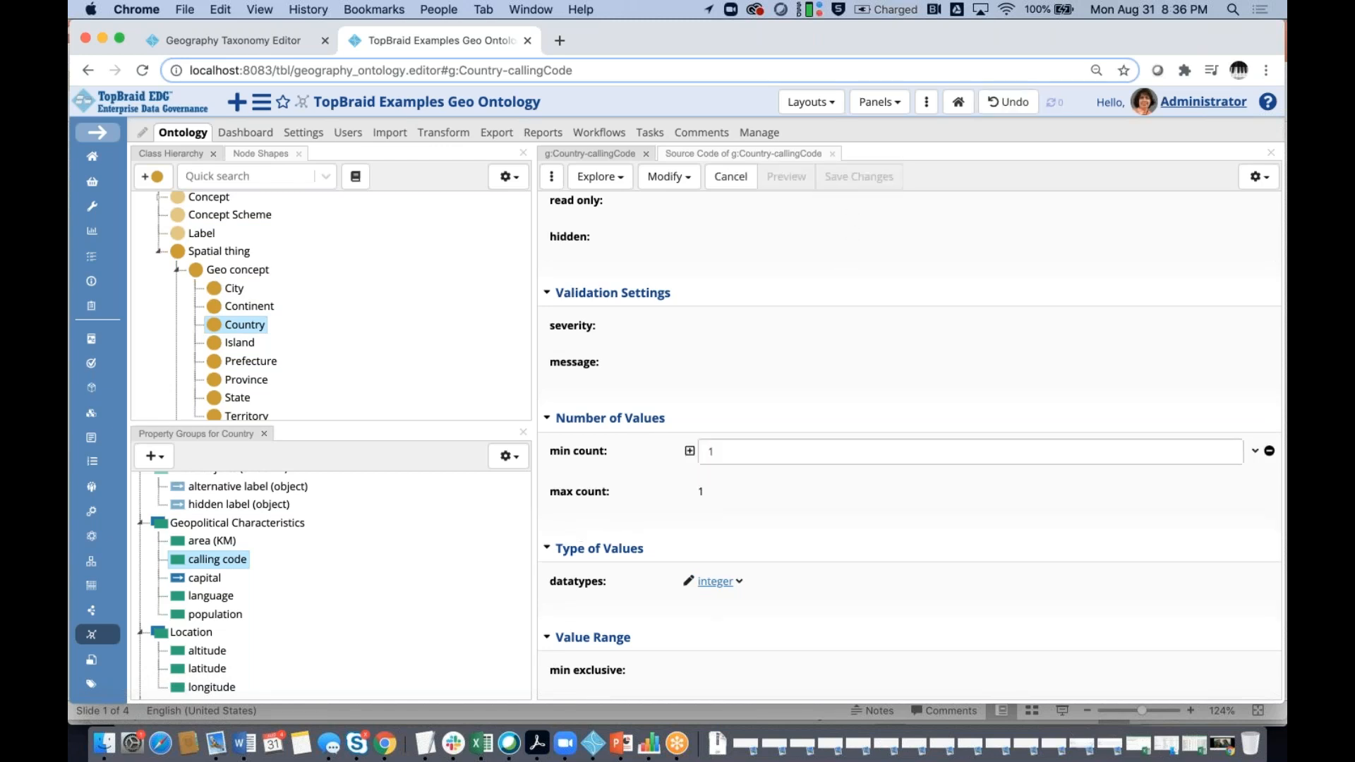
- Examine the message and severity options attached to calling code's min count constraint, and leave editing without saving
click(691, 454)
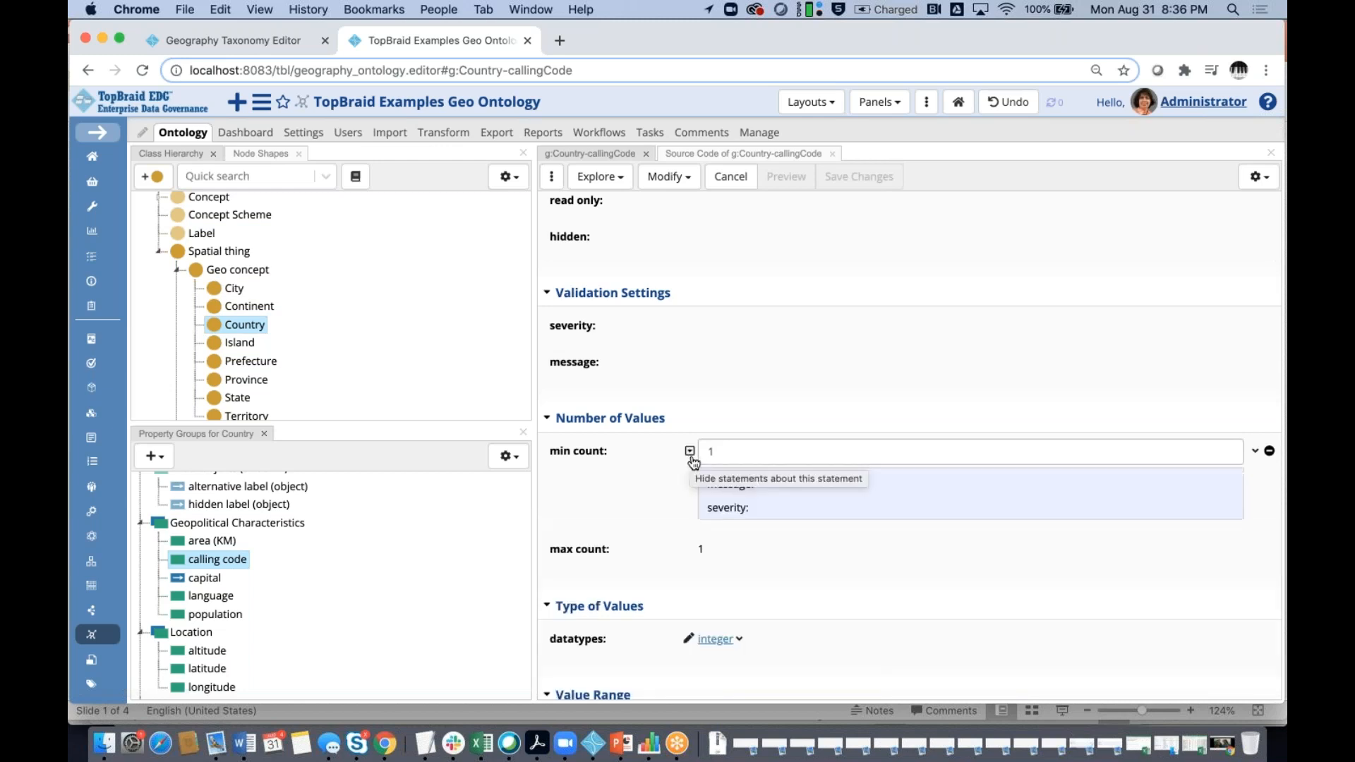
click(781, 511)
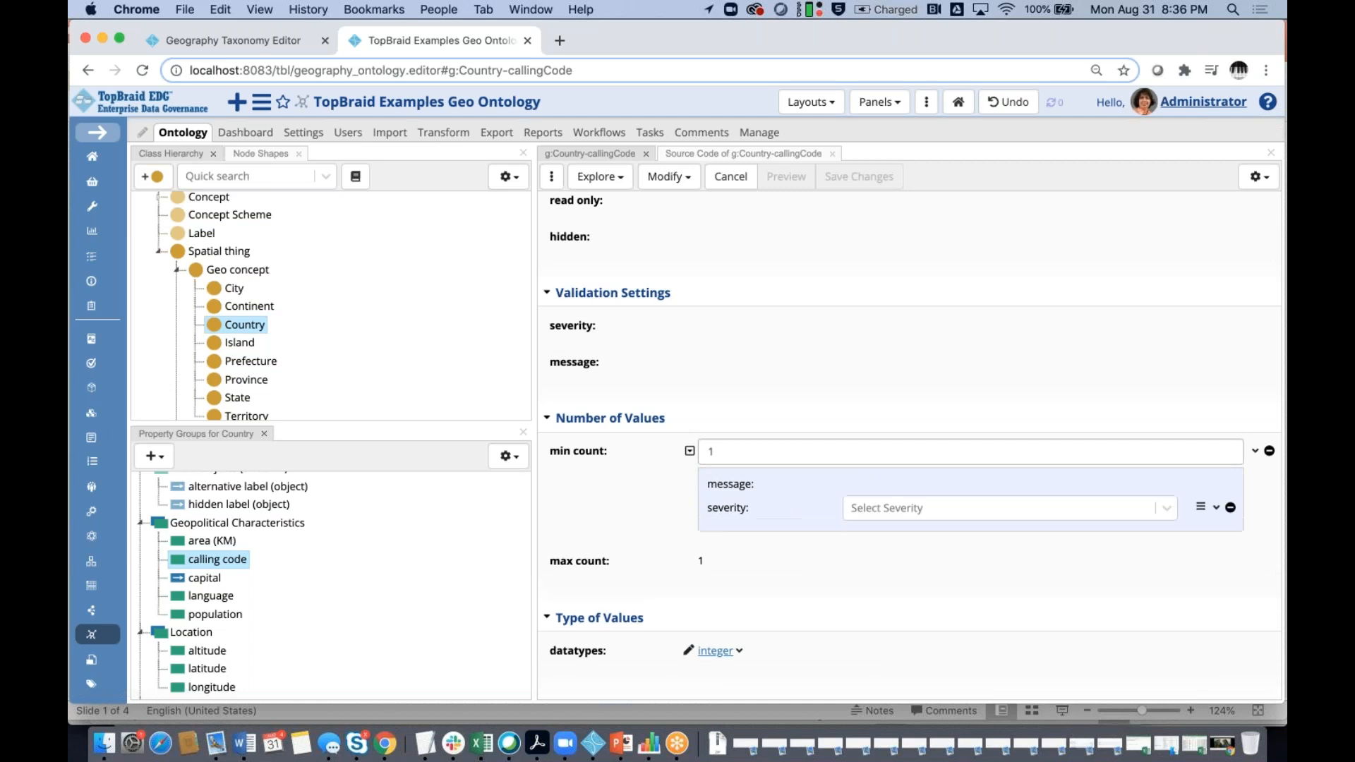
click(913, 511)
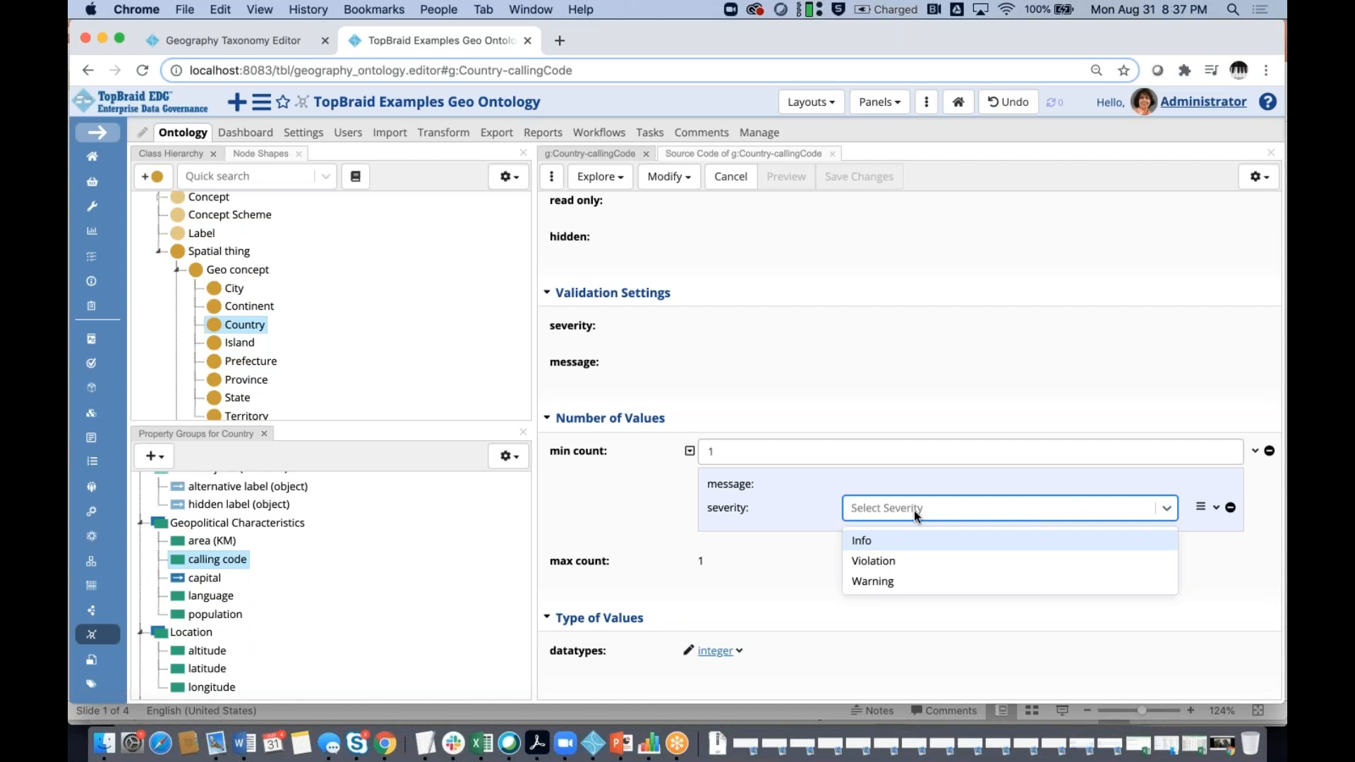
click(630, 513)
click(729, 178)
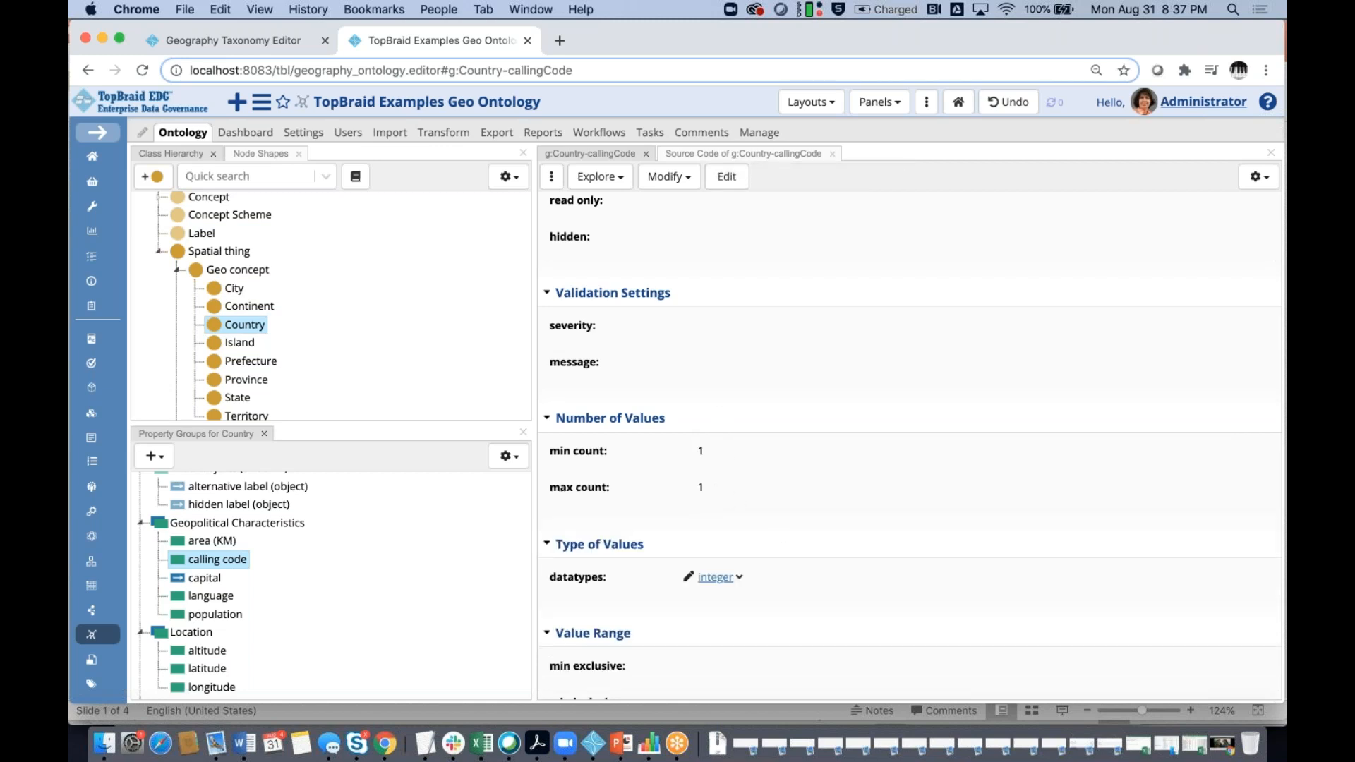
- Return to the Geography Taxonomy, reload it and rerun the problems and suggestions check
click(244, 41)
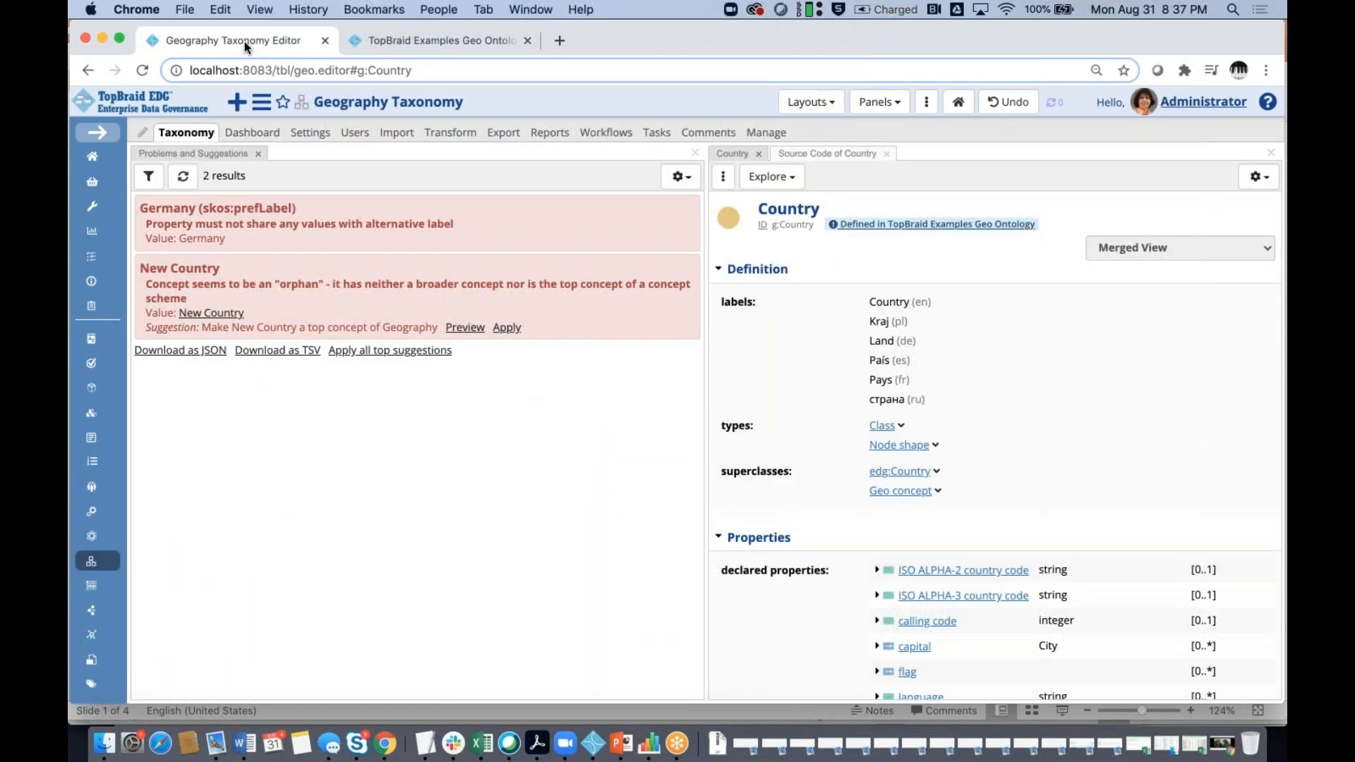
click(139, 73)
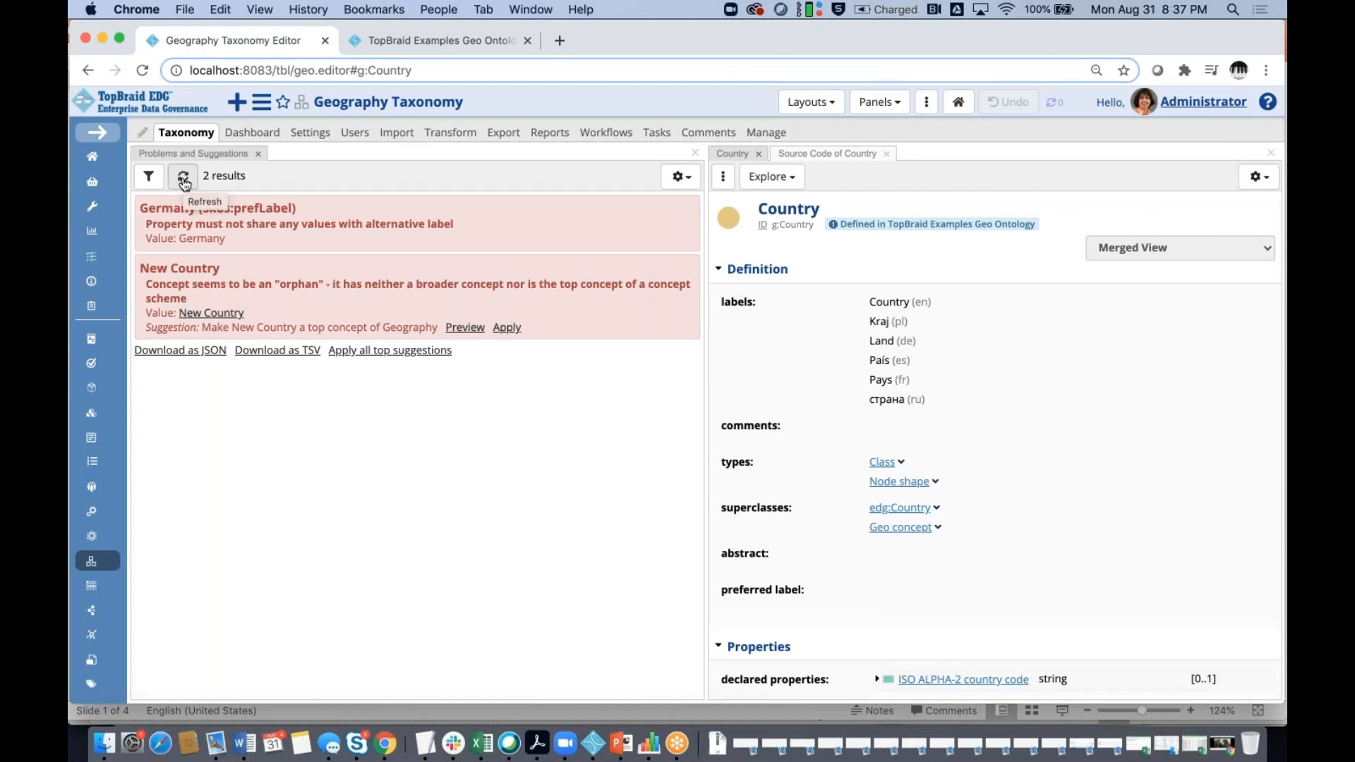
click(185, 179)
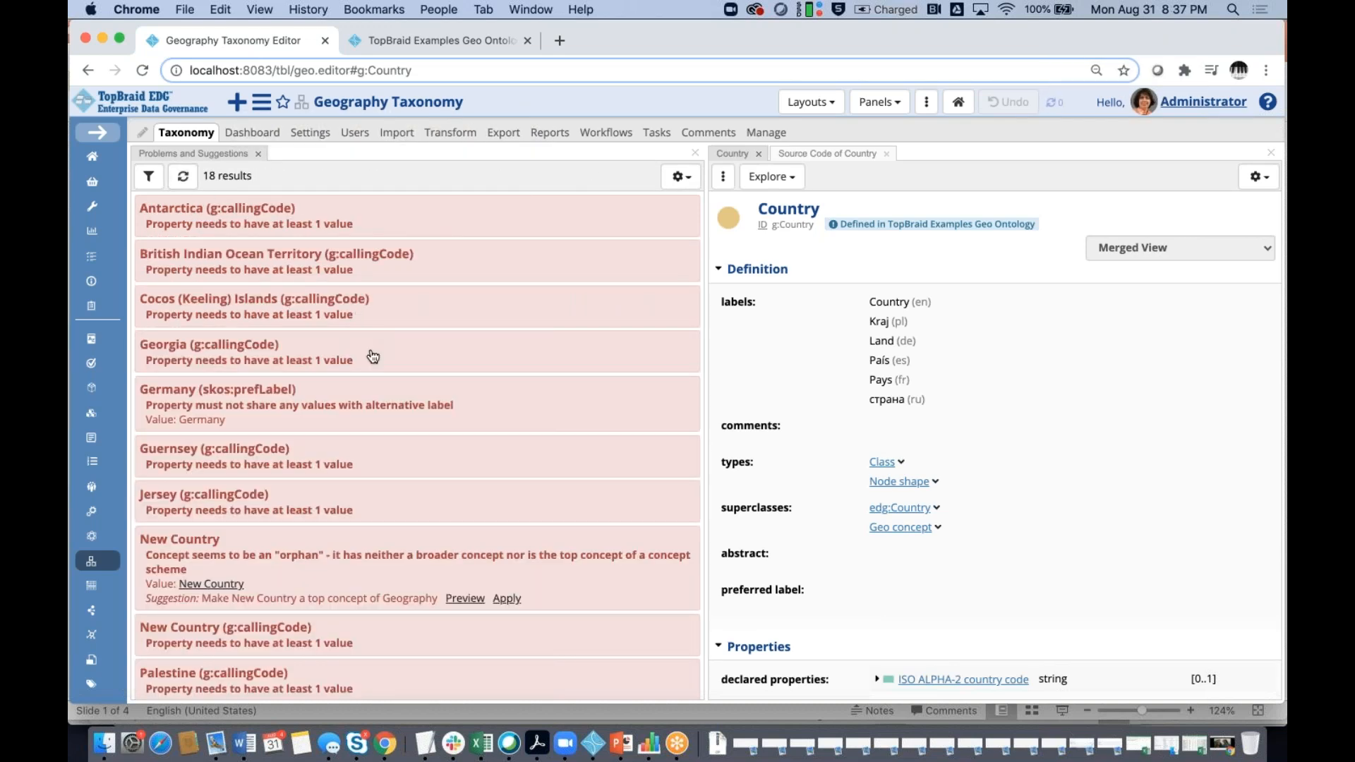
- Review the full list of reported problems and the check's settings for suggestions, confidence and SHACL validation
scroll(373, 355, down, 5)
scroll(373, 355, down, 1)
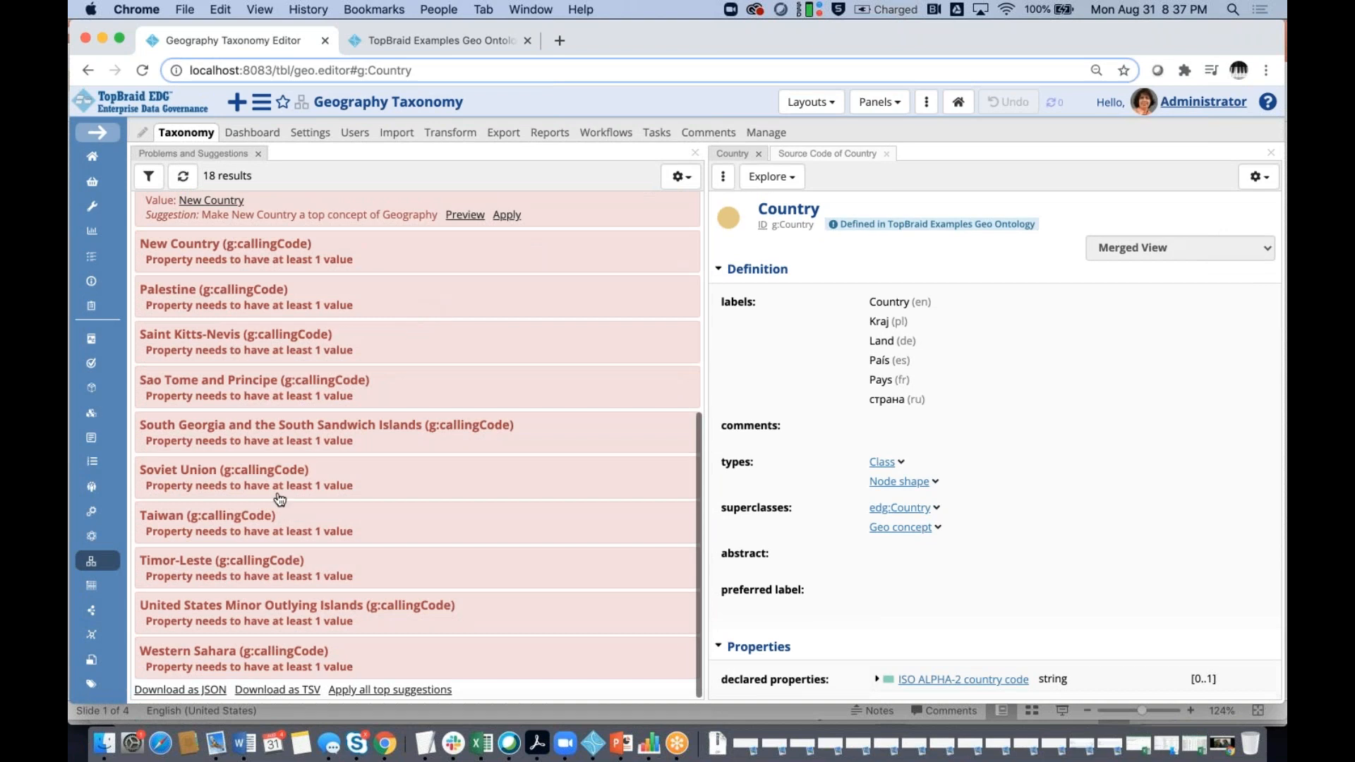
scroll(429, 540, up, 1)
scroll(428, 540, up, 8)
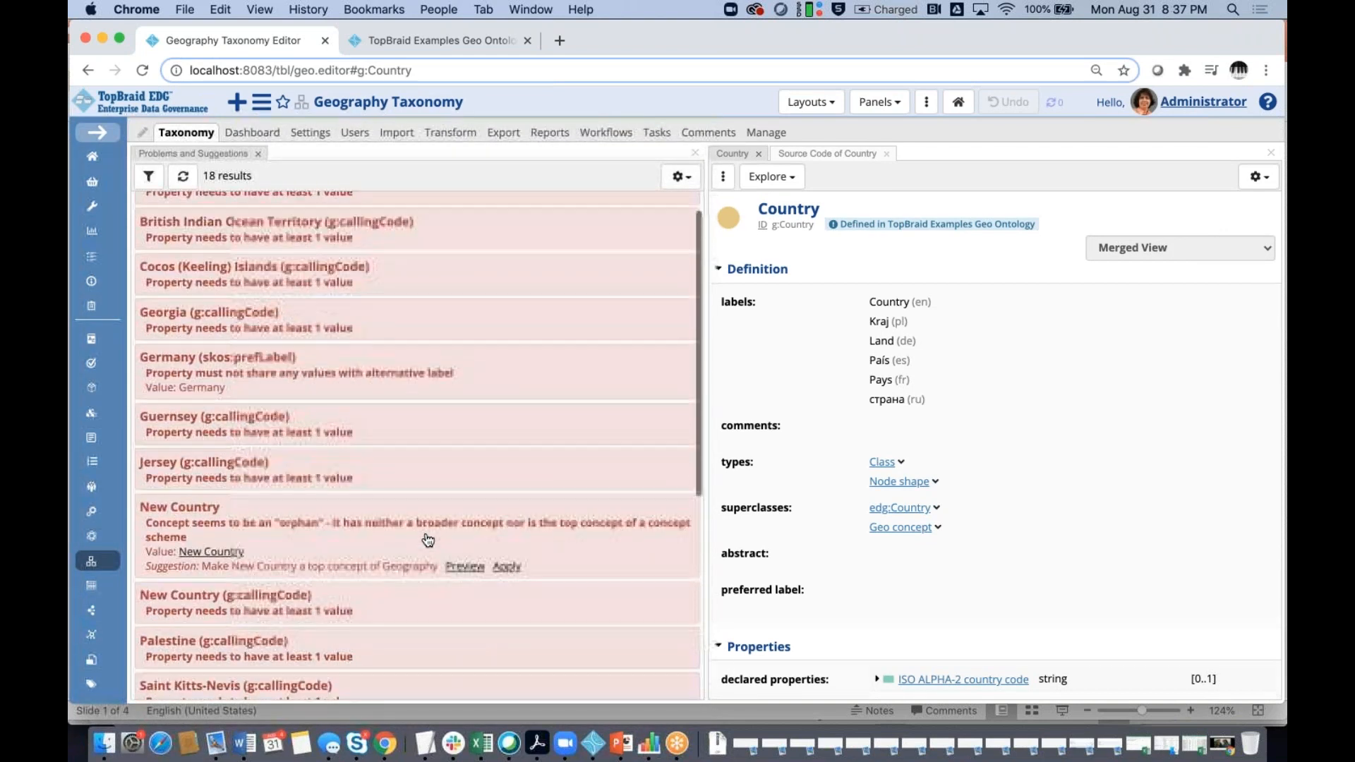
scroll(428, 540, up, 1)
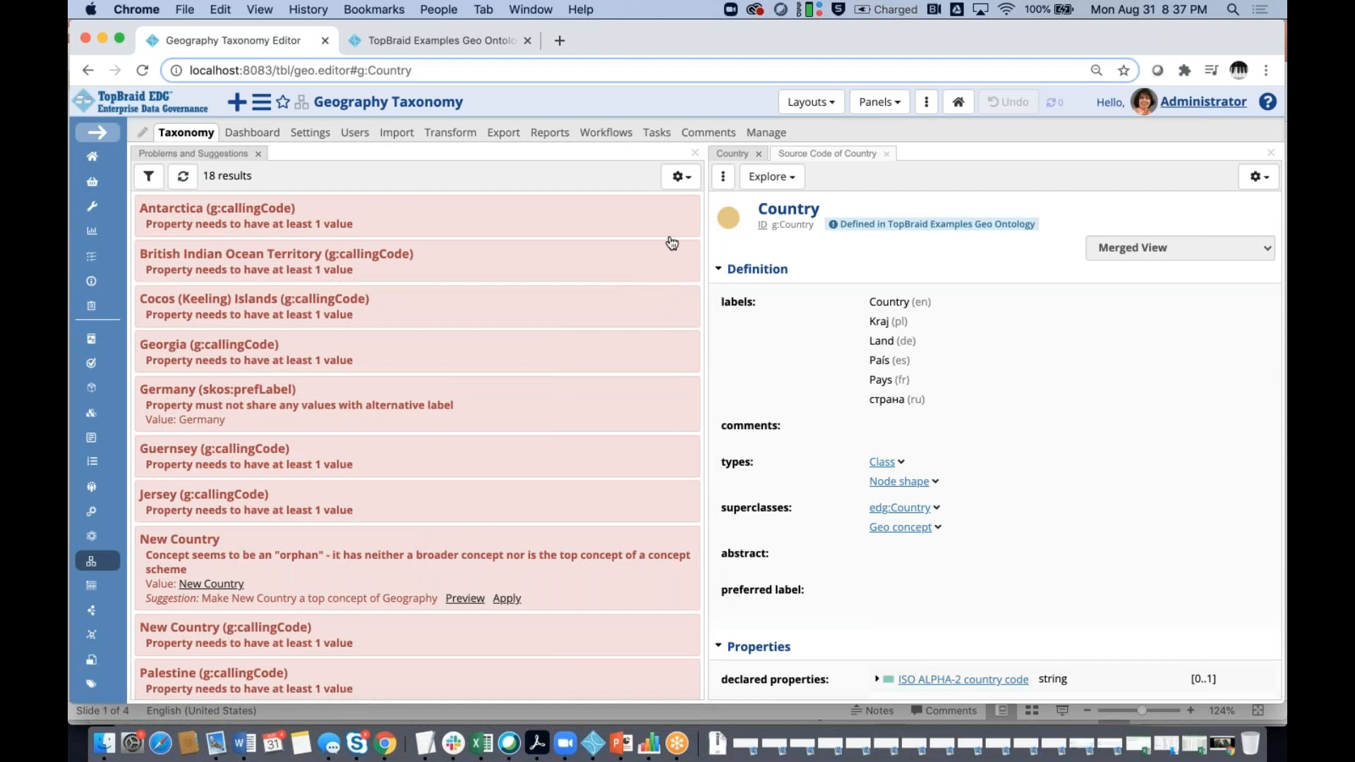
click(692, 185)
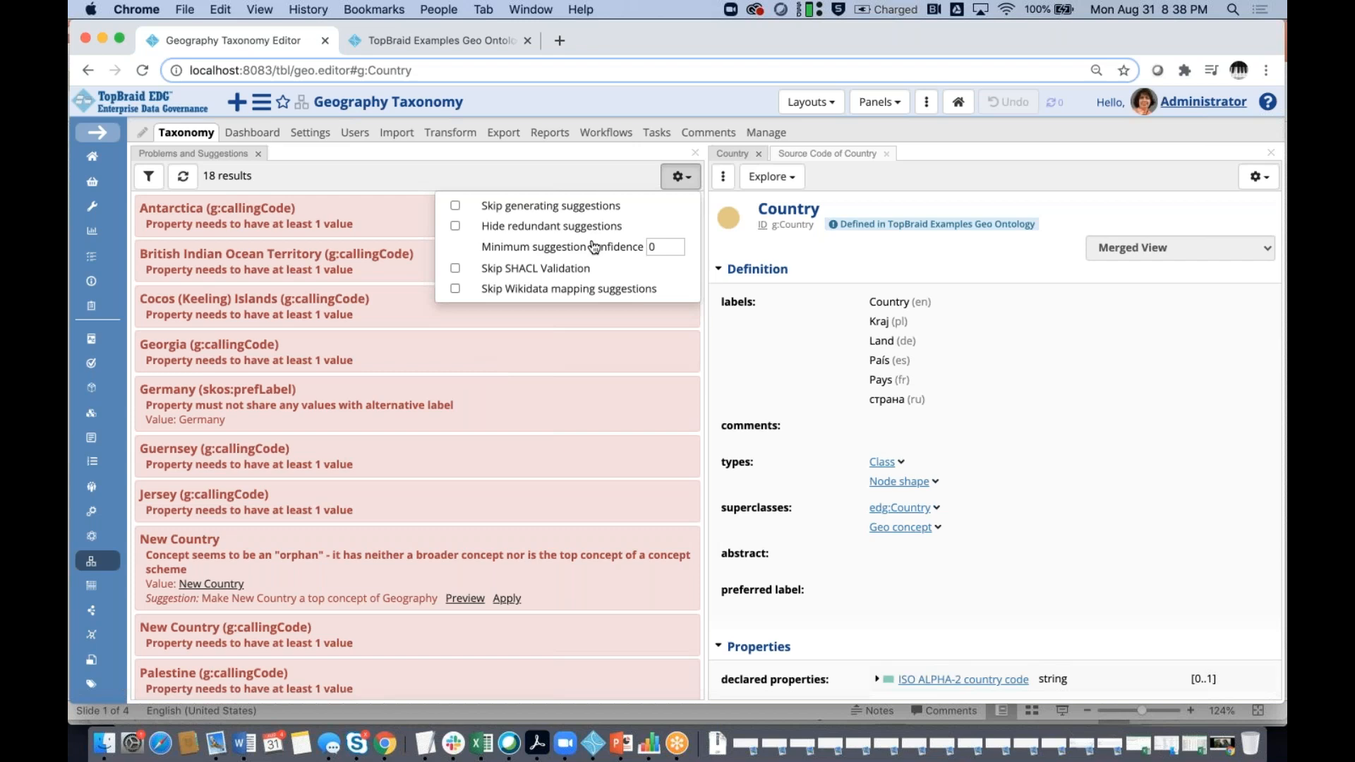
click(346, 180)
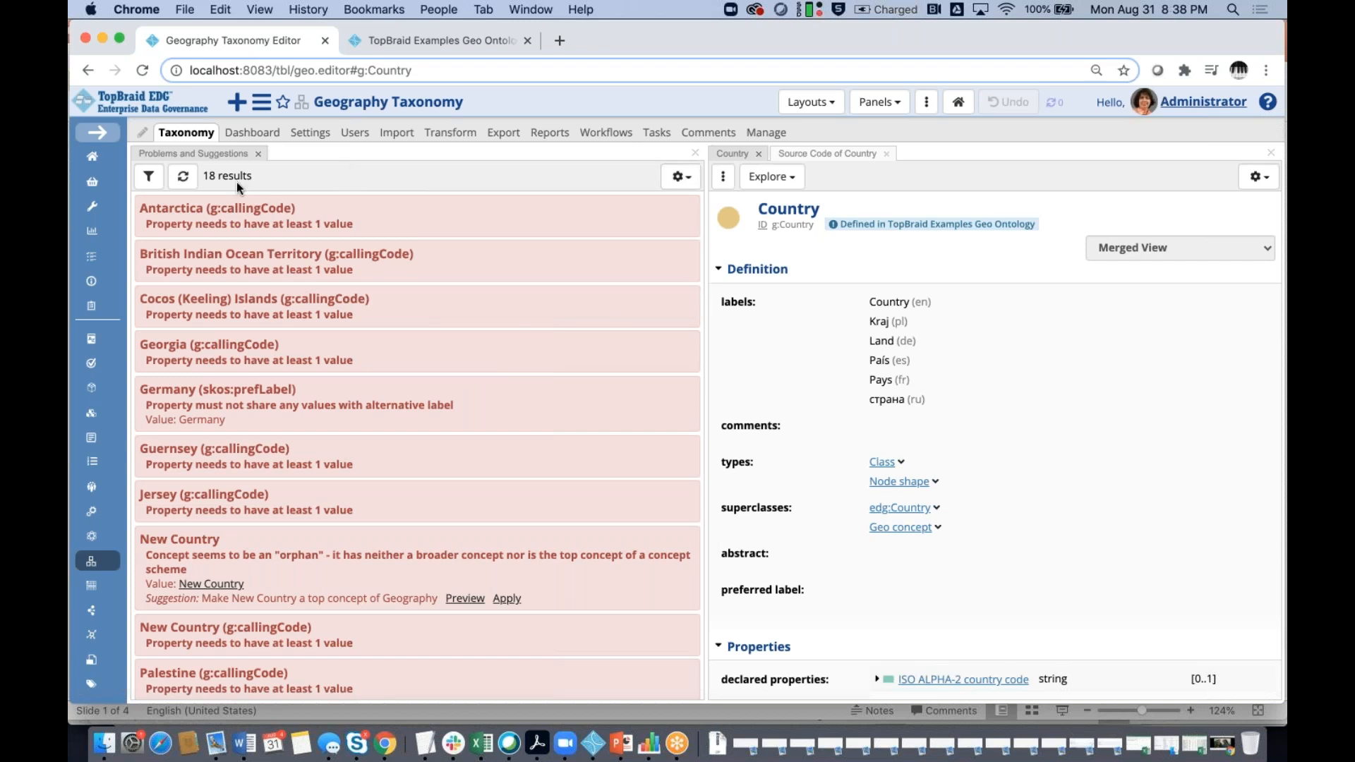
- Restrict the problems and suggestions check to the Country class and refresh the results
click(150, 178)
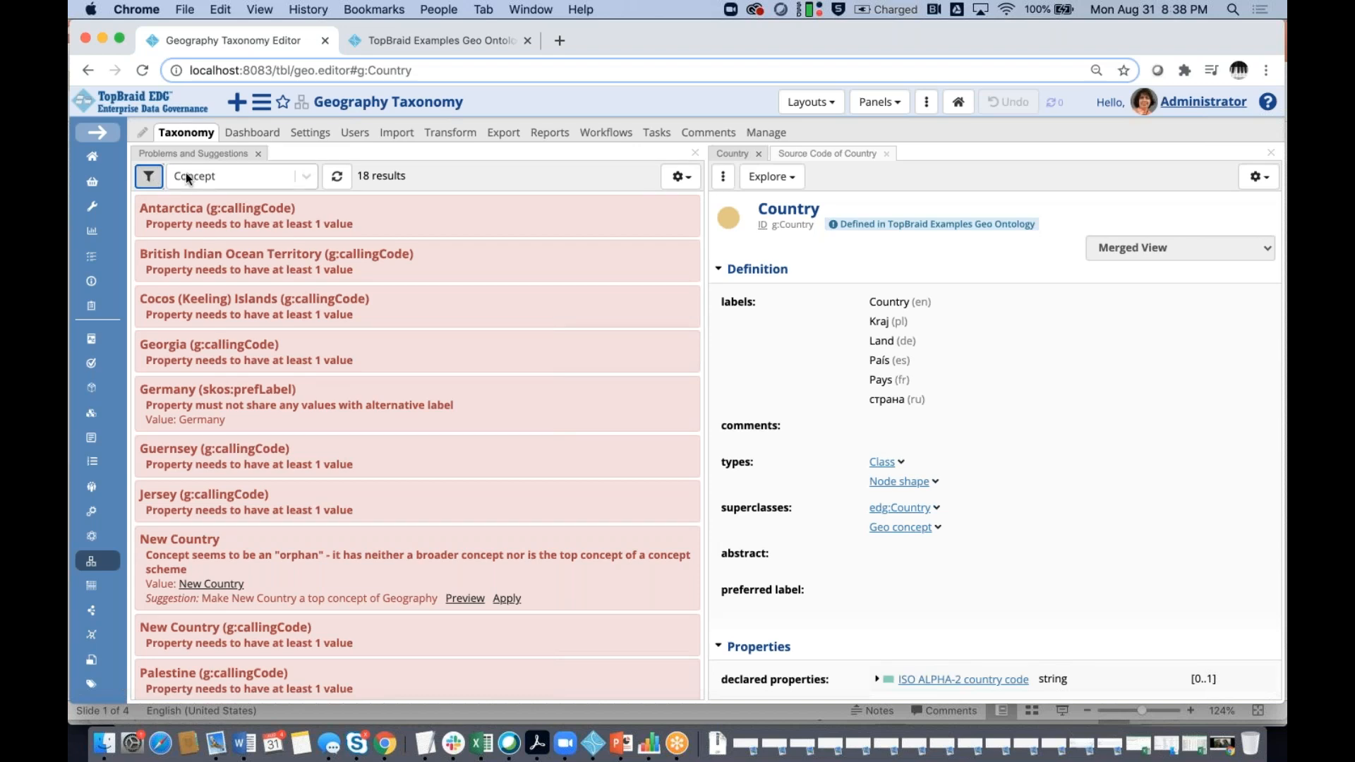
click(185, 173)
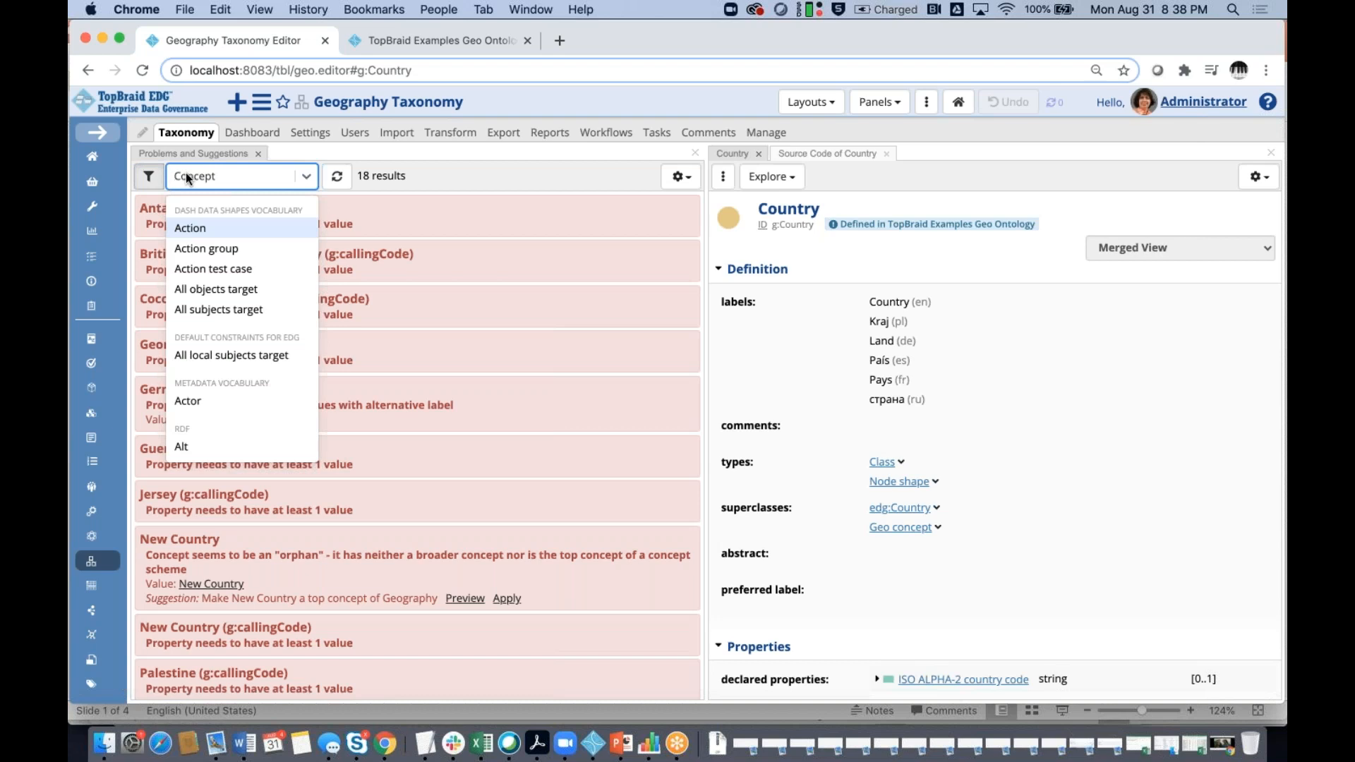
text(country)
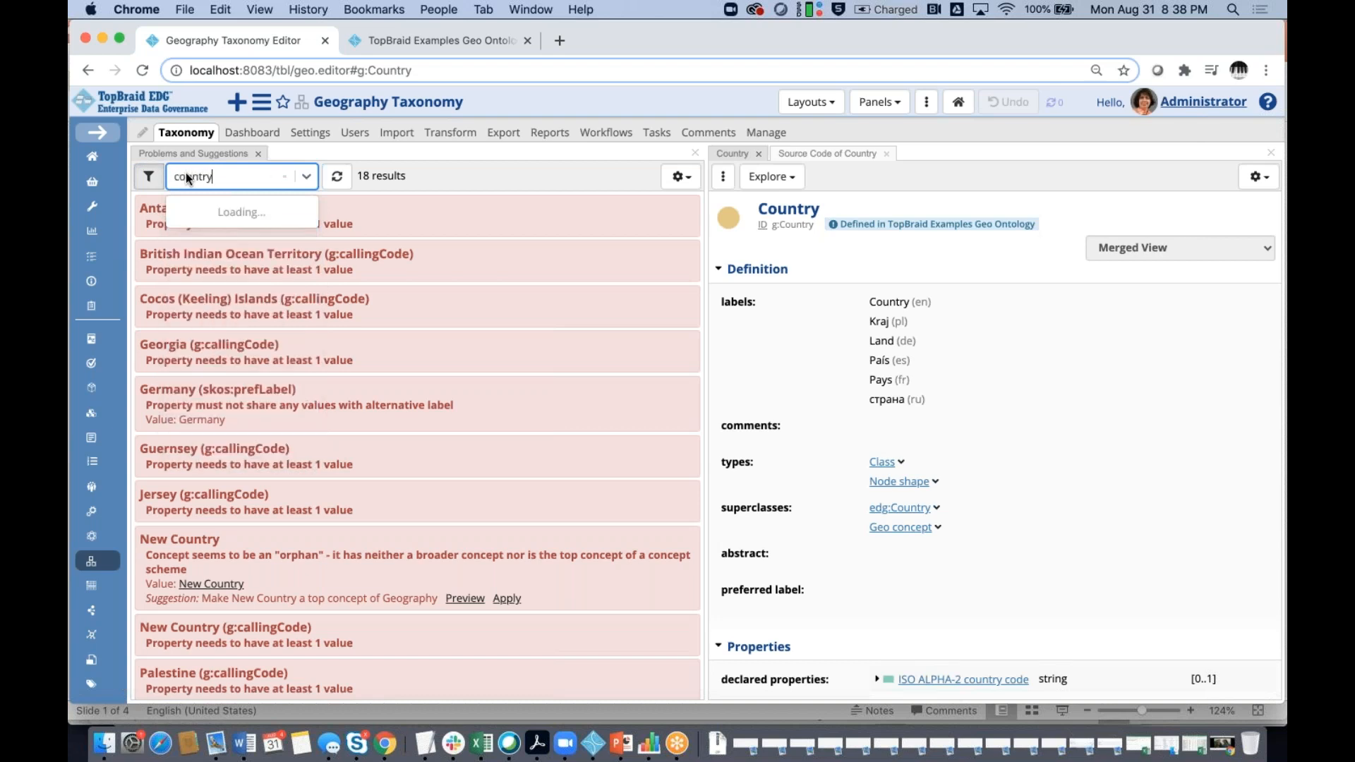
click(188, 226)
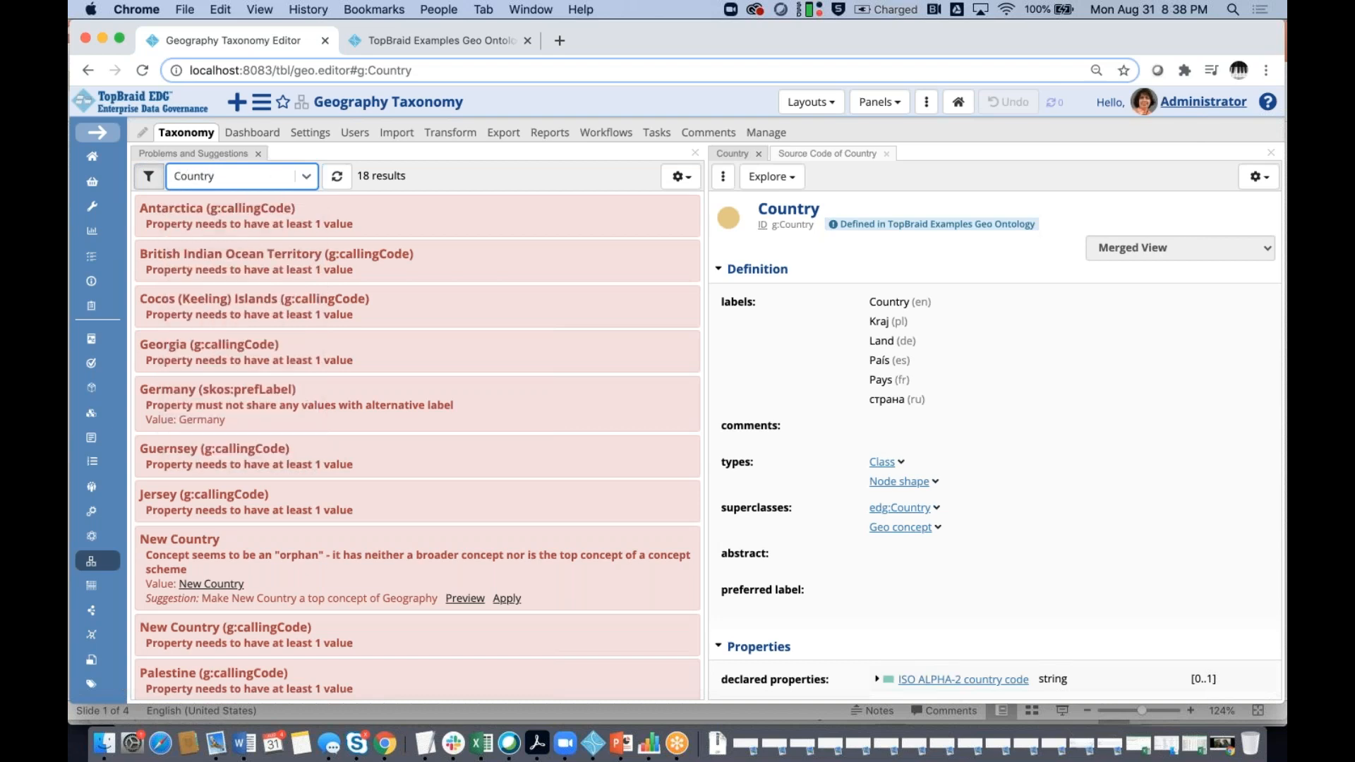
click(338, 178)
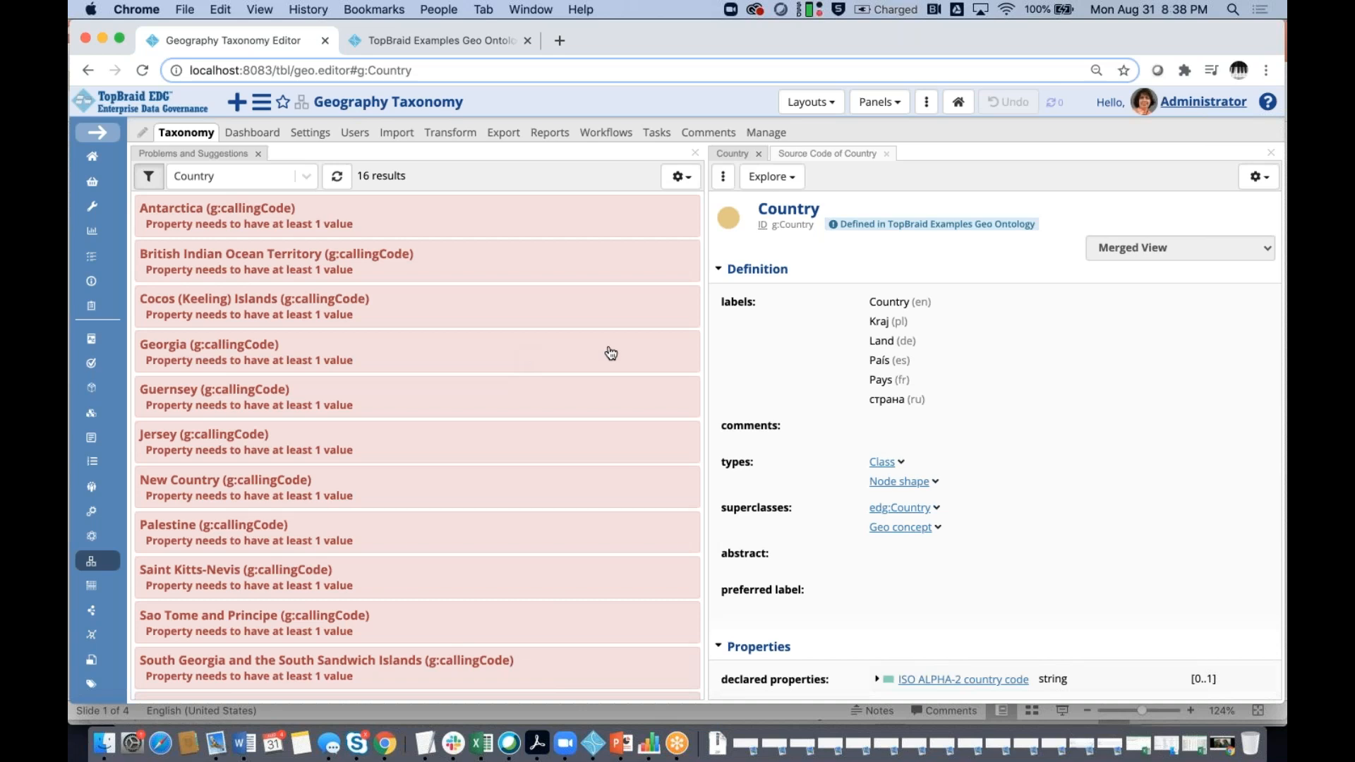
key(super+Tab)
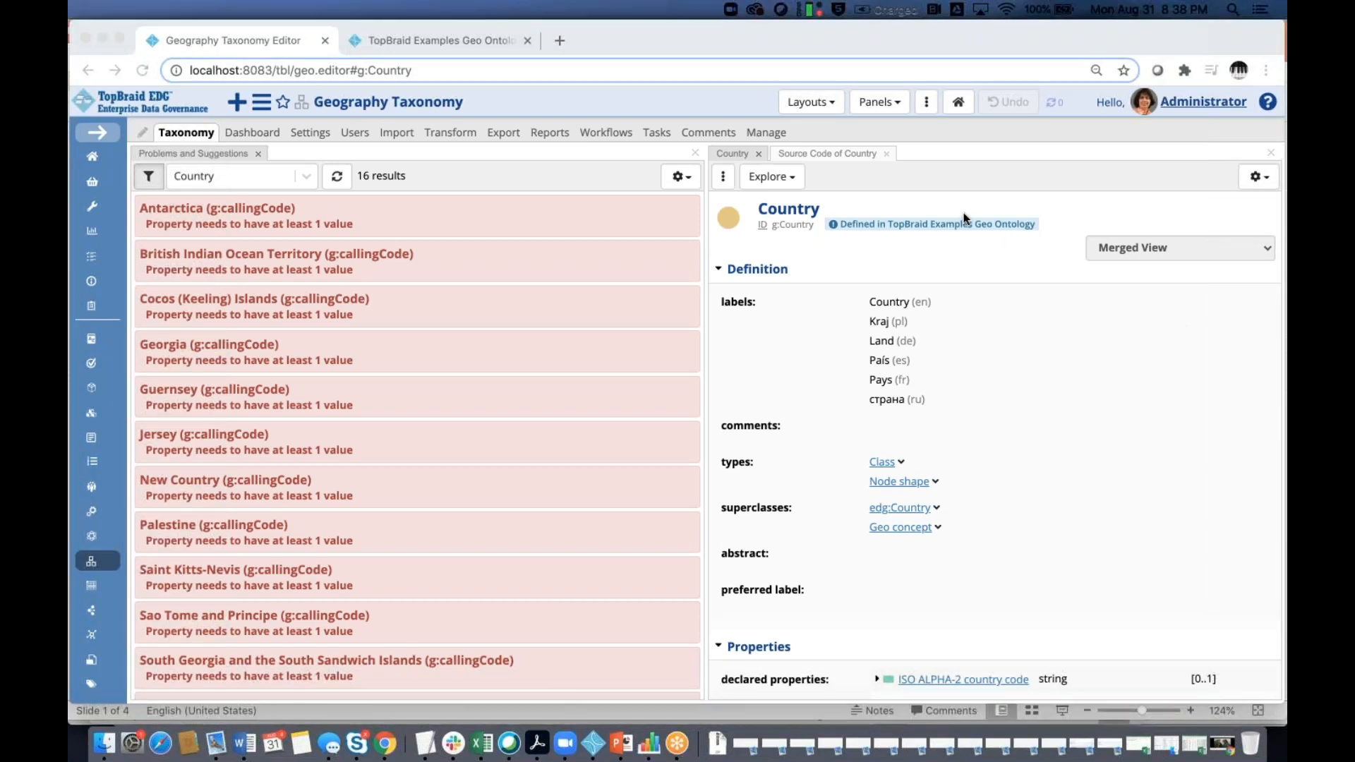